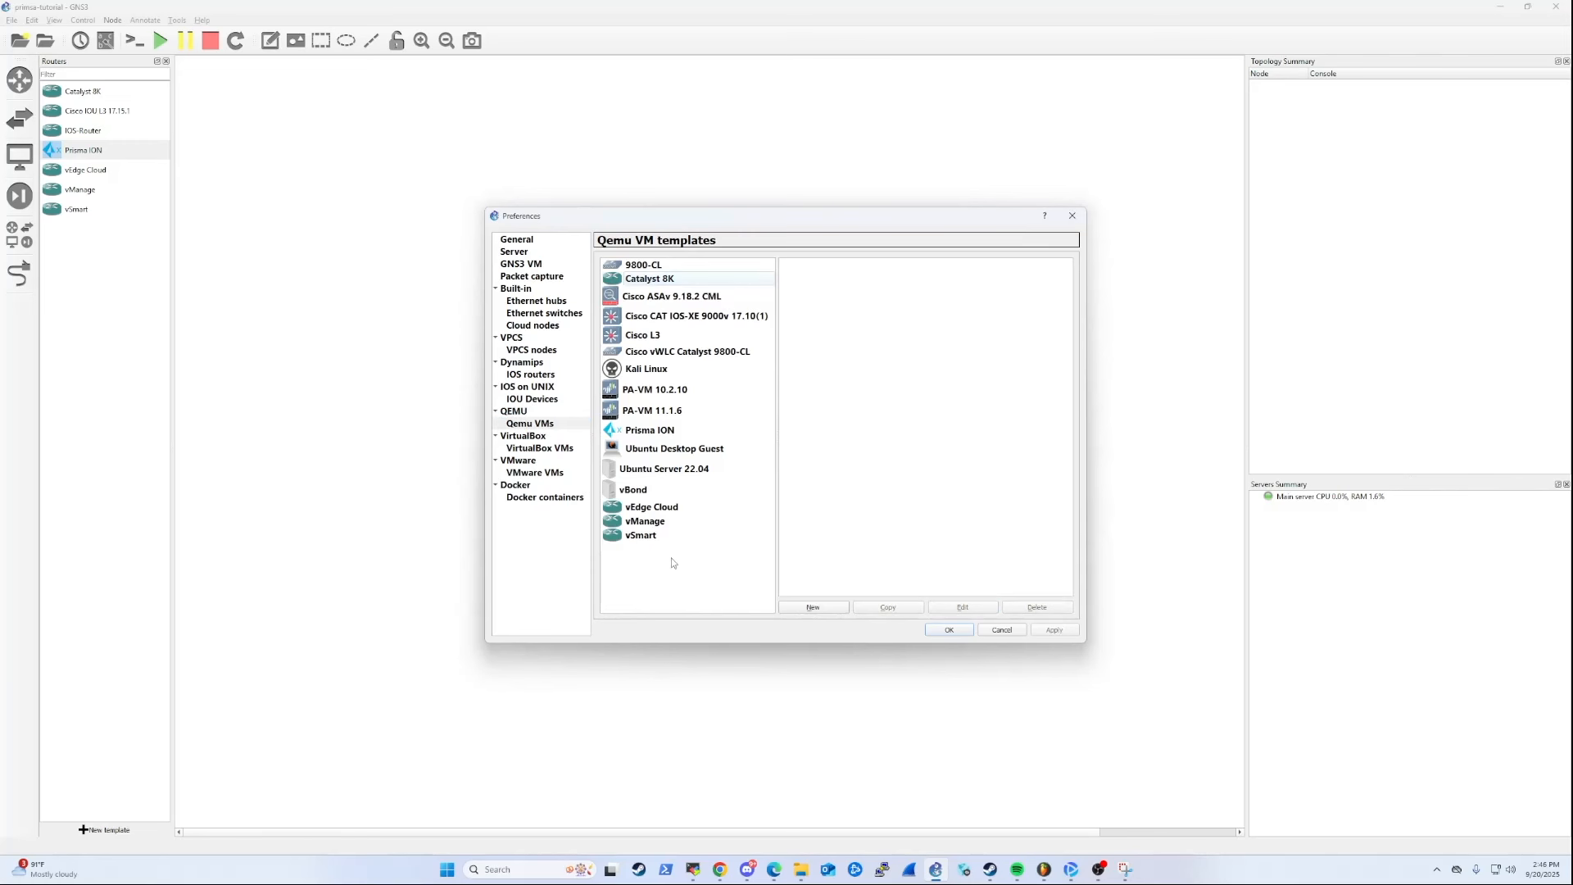
Start a new QEMU VM template named Prisma 7108v with 32256 MB of RAM, keeping the default binary and console type.
{"action": "left_click", "coordinate": [811, 608]}
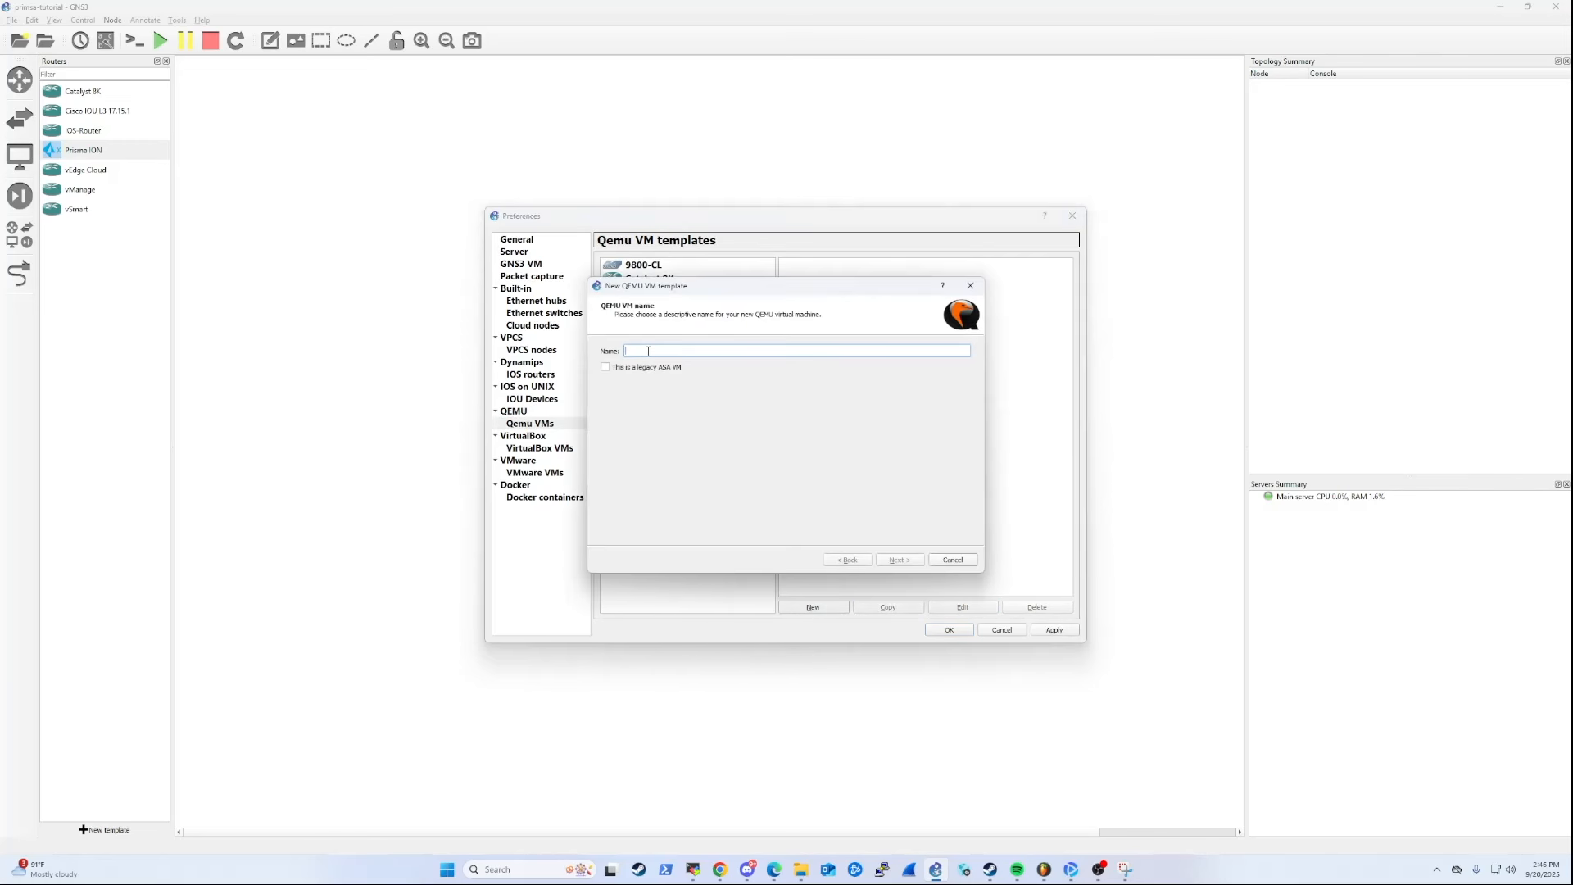
{"action": "type", "text": "7108v"}
{"action": "key", "text": "Return"}
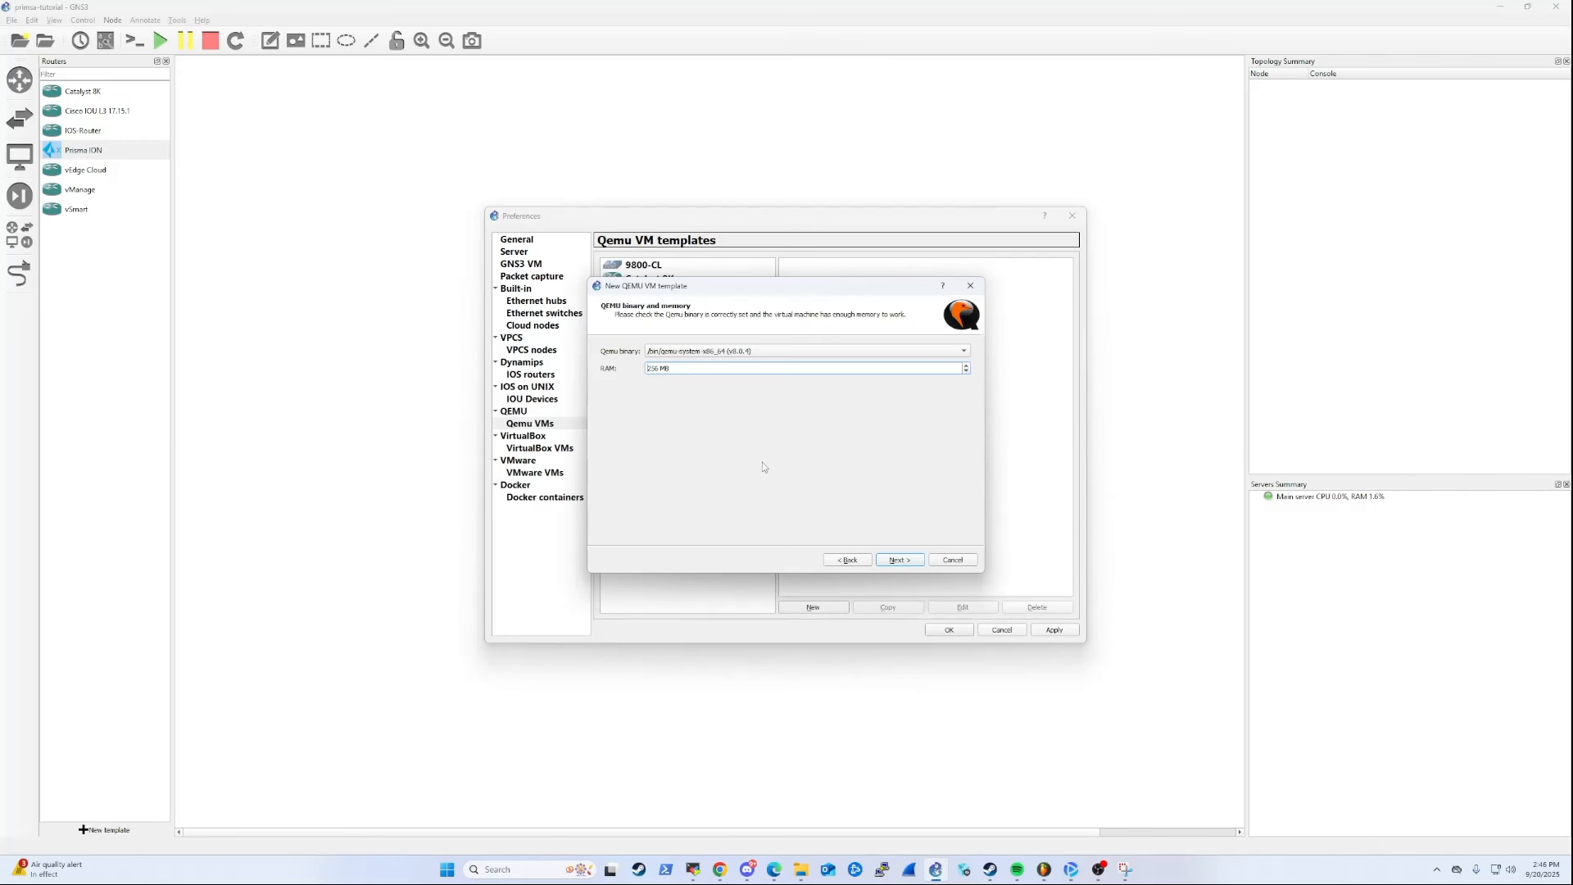
{"action": "type", "text": "32"}
{"action": "left_click", "coordinate": [896, 562]}
{"action": "left_click", "coordinate": [897, 563]}
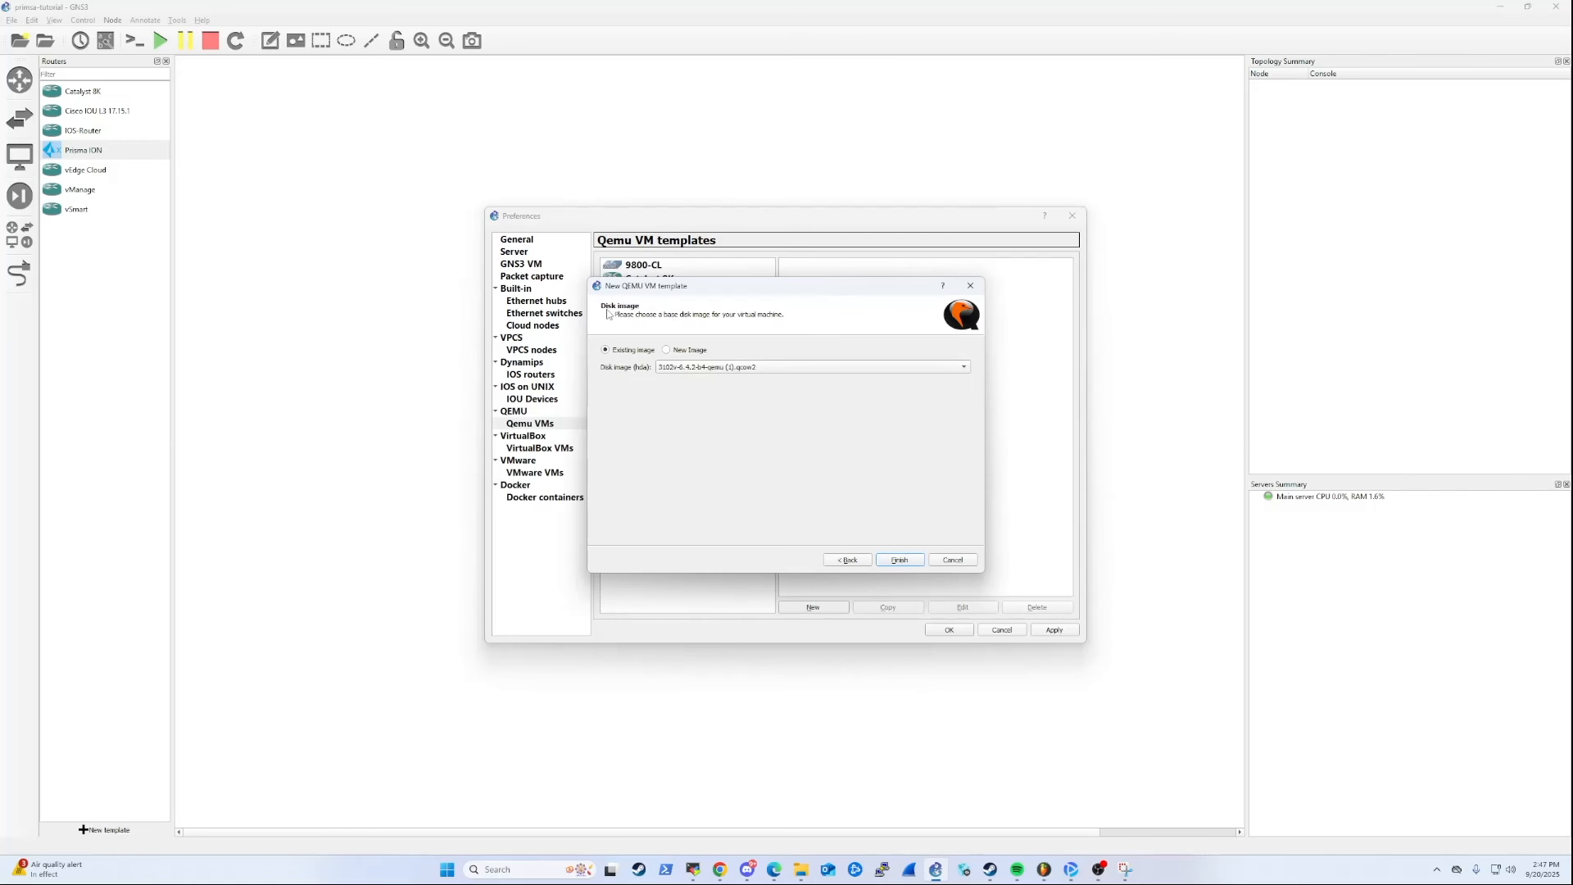
Assign 7108v-6.4.2-b4-qemu.qcow2 from the Palo-Alto-Networks folder as the new disk image and finish creating the template.
{"action": "left_click", "coordinate": [668, 350]}
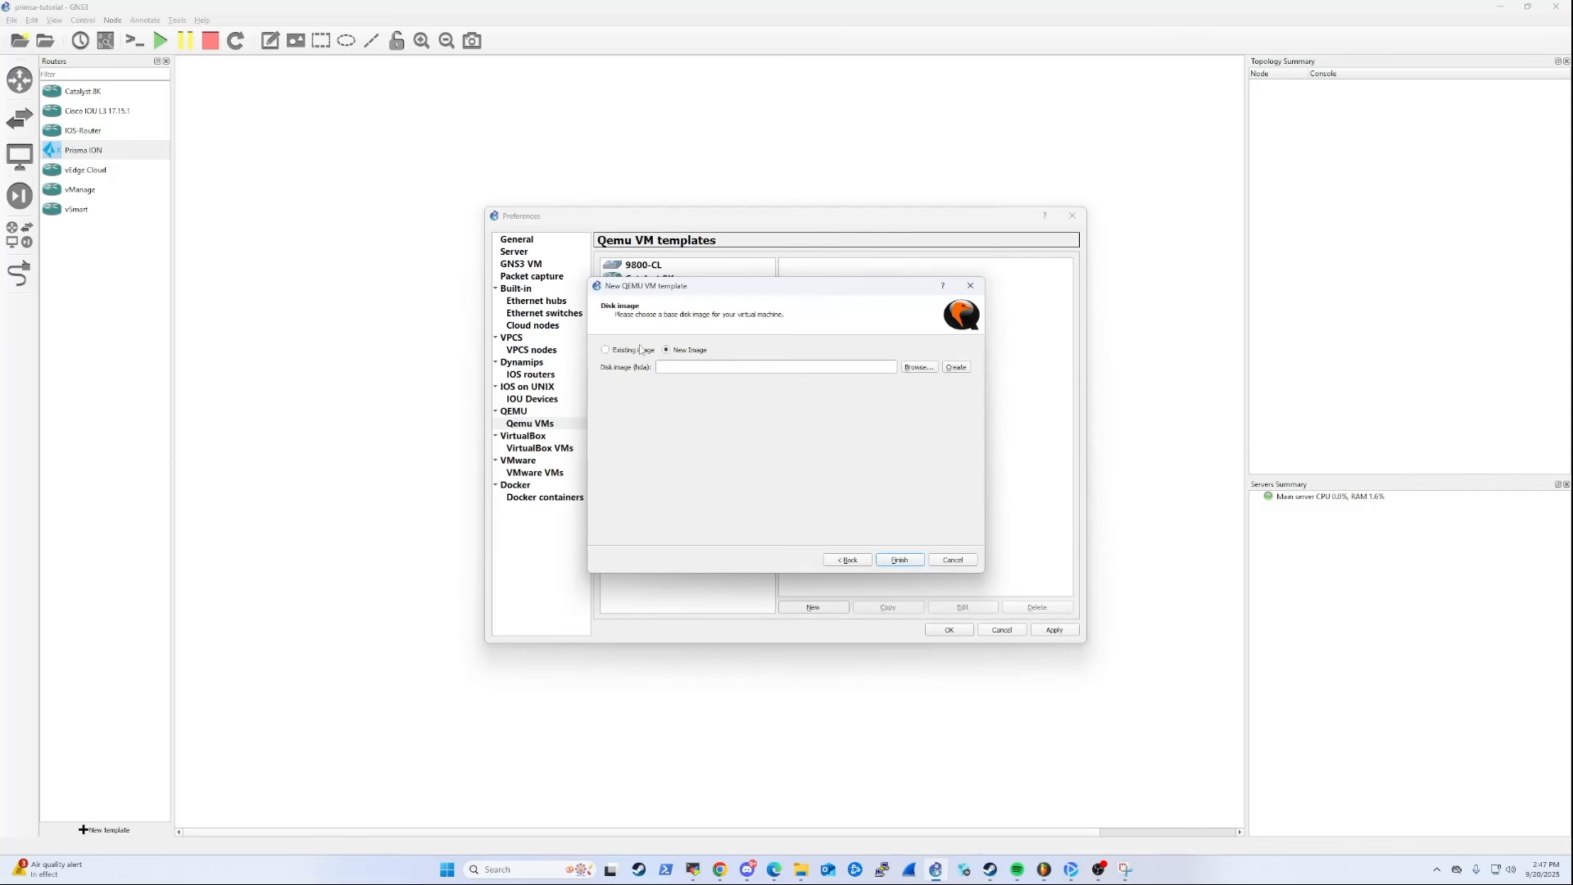
{"action": "left_click", "coordinate": [918, 367]}
{"action": "left_click", "coordinate": [504, 509]}
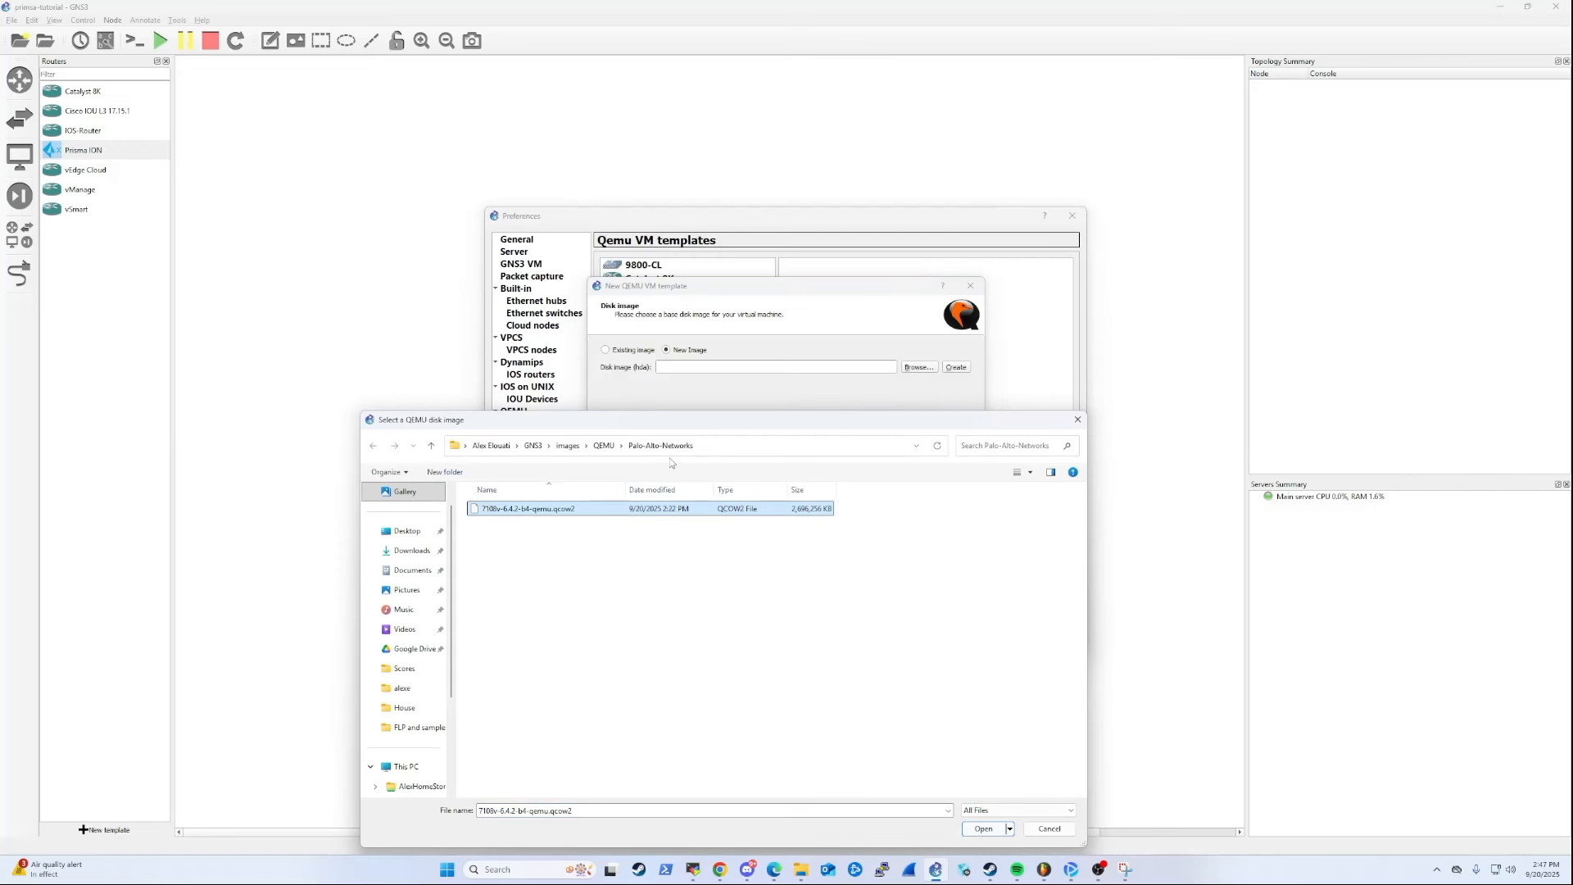
{"action": "left_click", "coordinate": [983, 828]}
{"action": "left_click", "coordinate": [881, 560]}
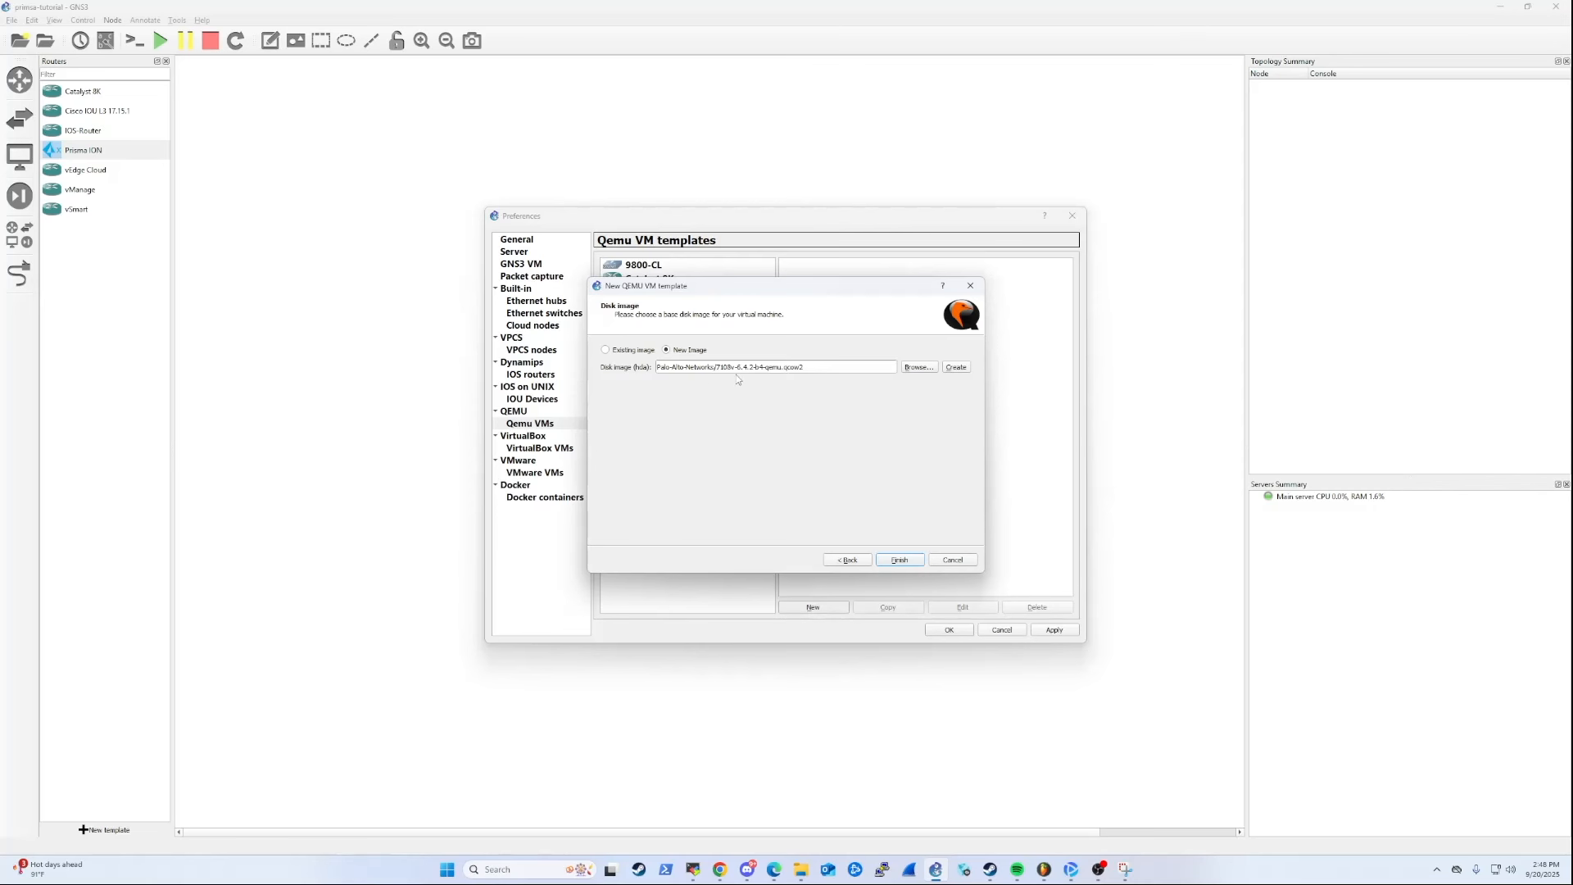
{"action": "left_click", "coordinate": [894, 561]}
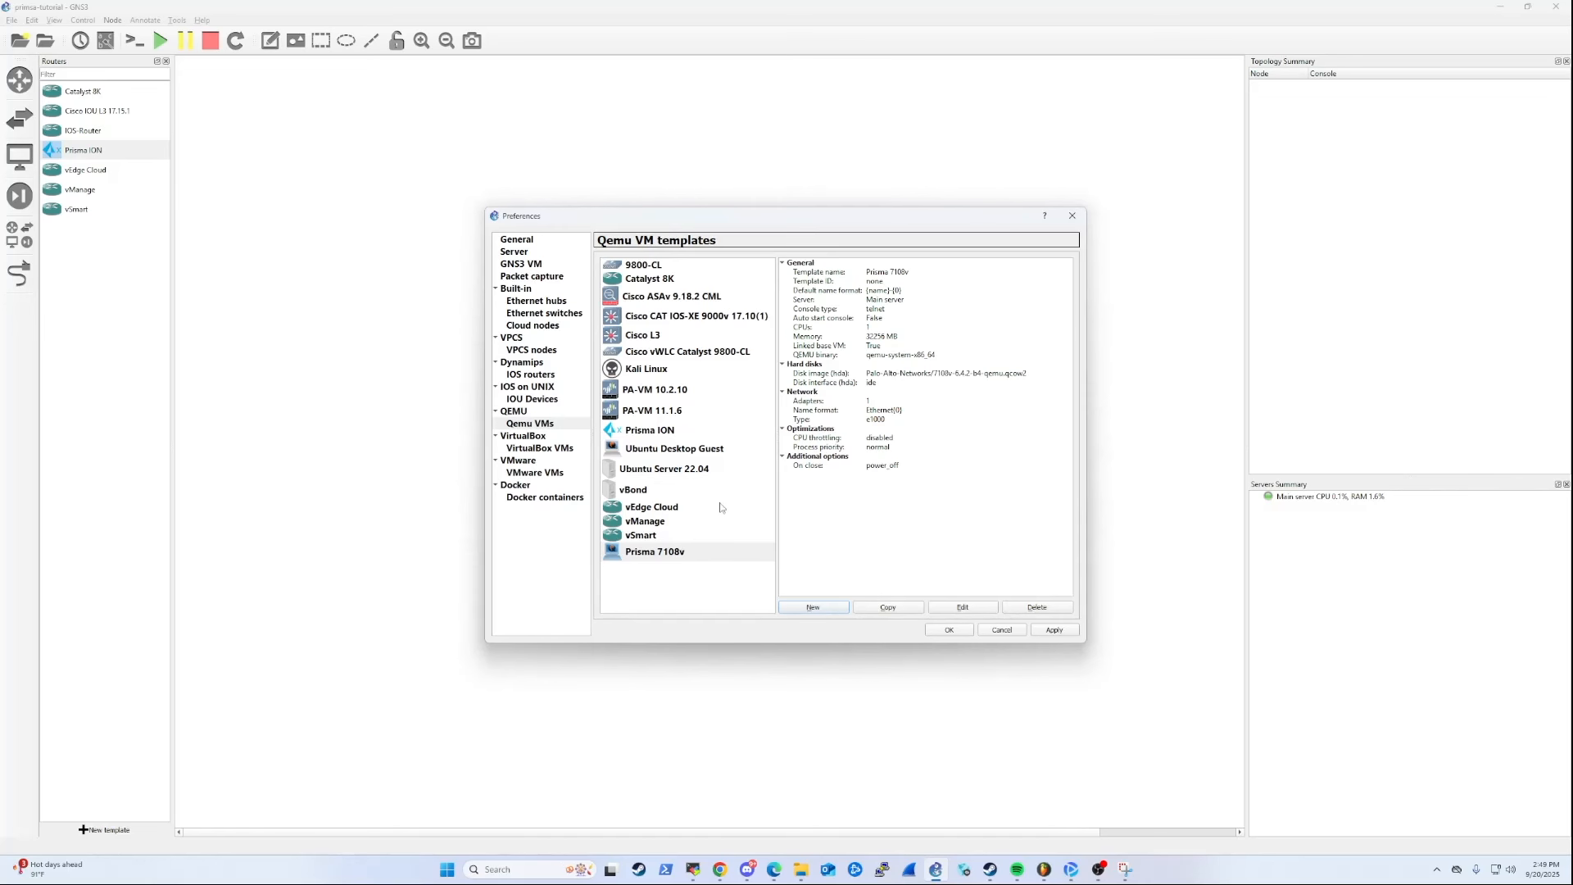
Edit the Prisma 7108v template to use 8 vCPUs and the Routers category.
{"action": "left_click", "coordinate": [622, 552]}
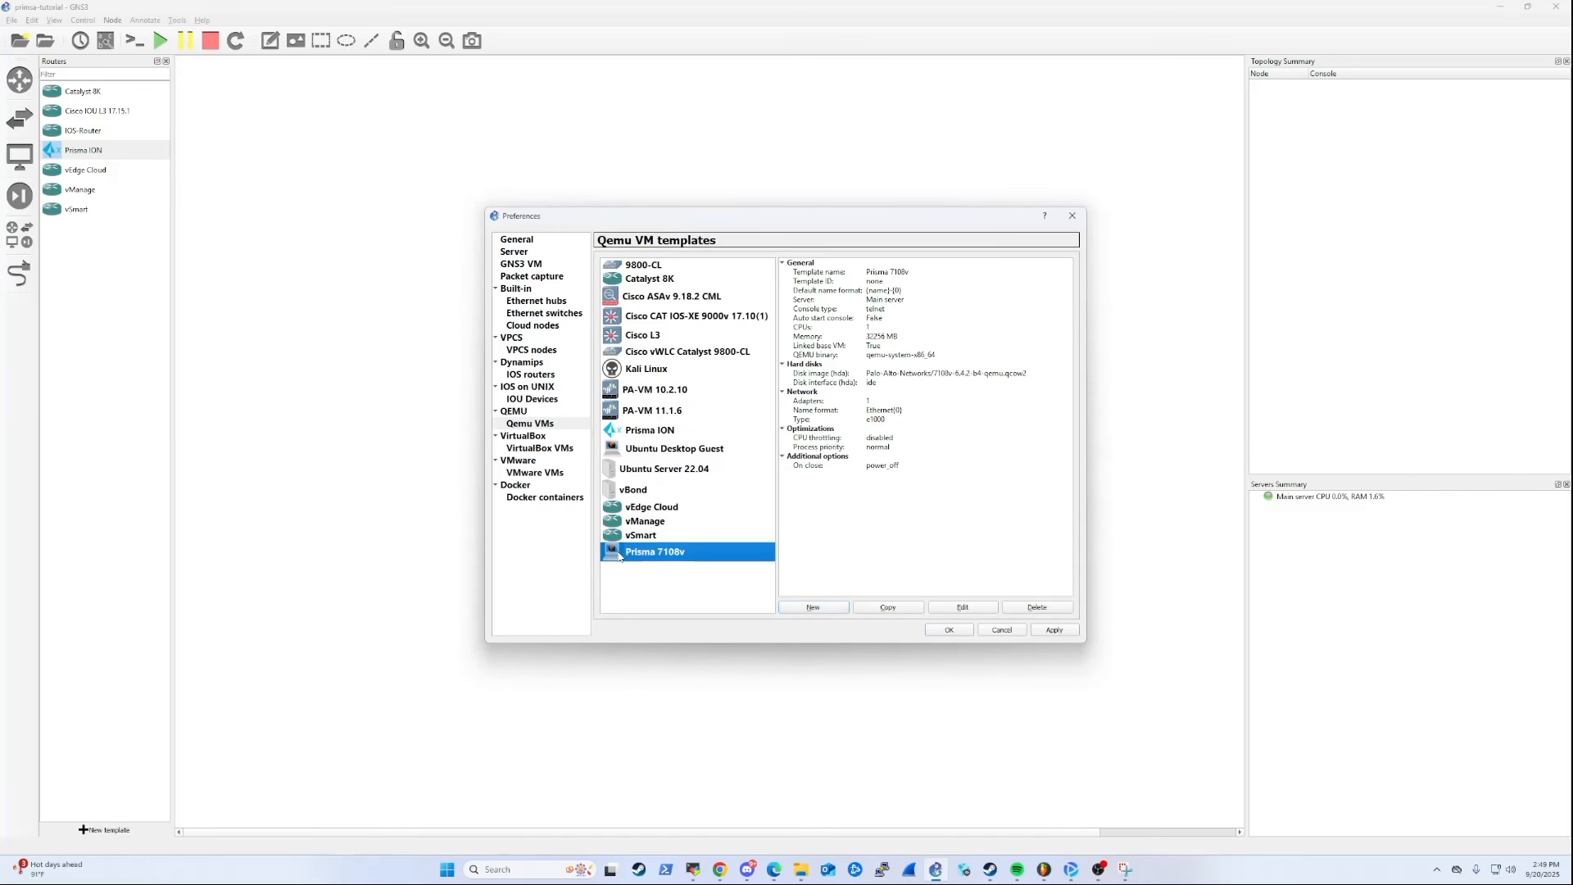
{"action": "left_click", "coordinate": [861, 328]}
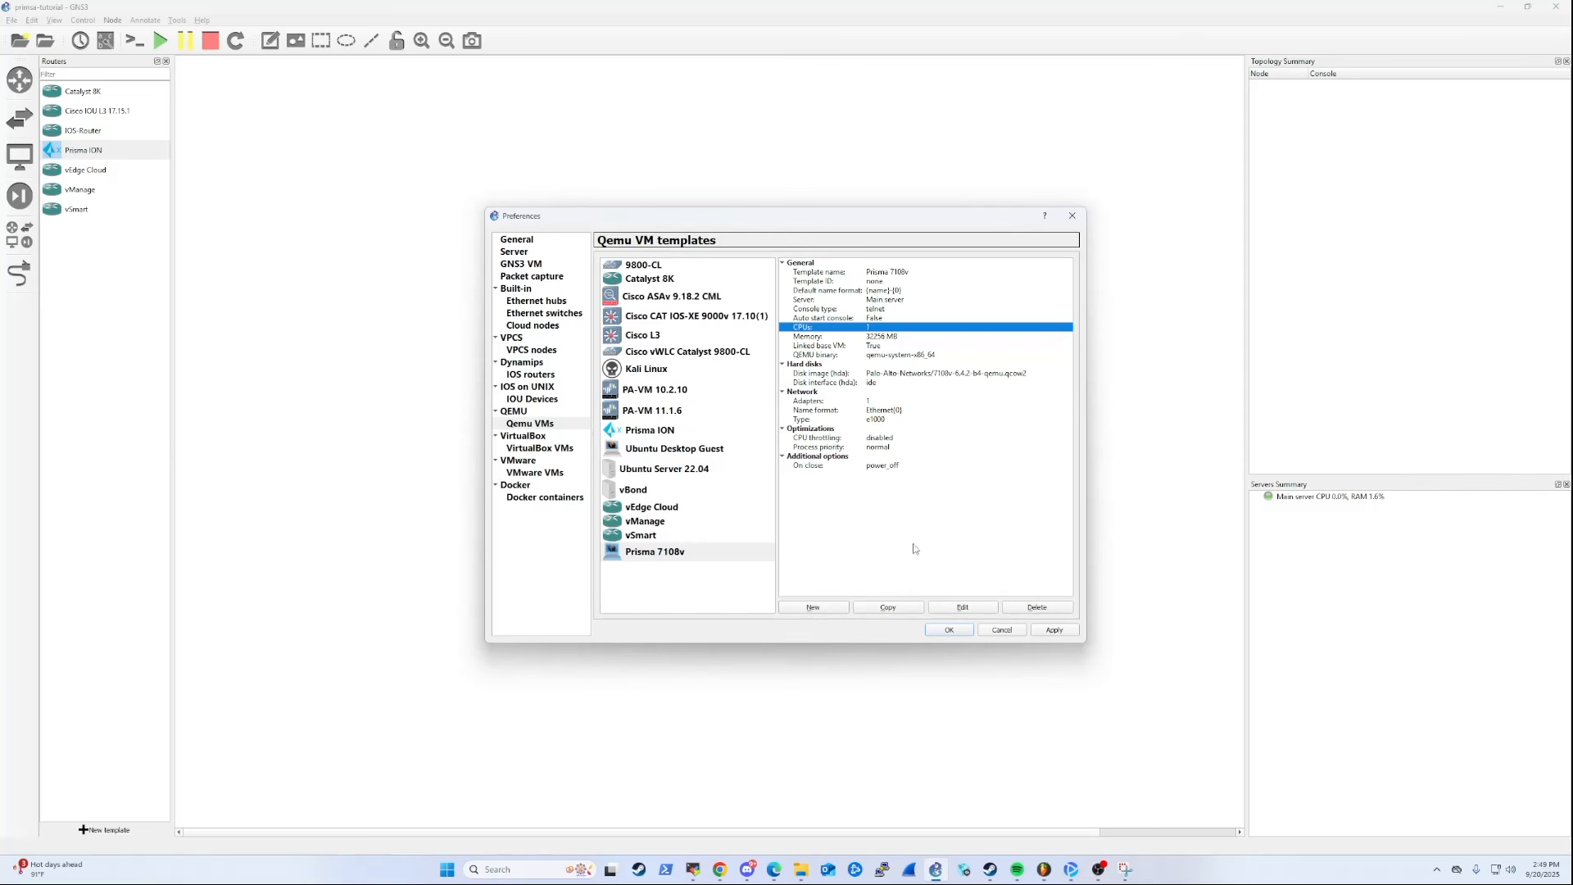
{"action": "left_click", "coordinate": [954, 608]}
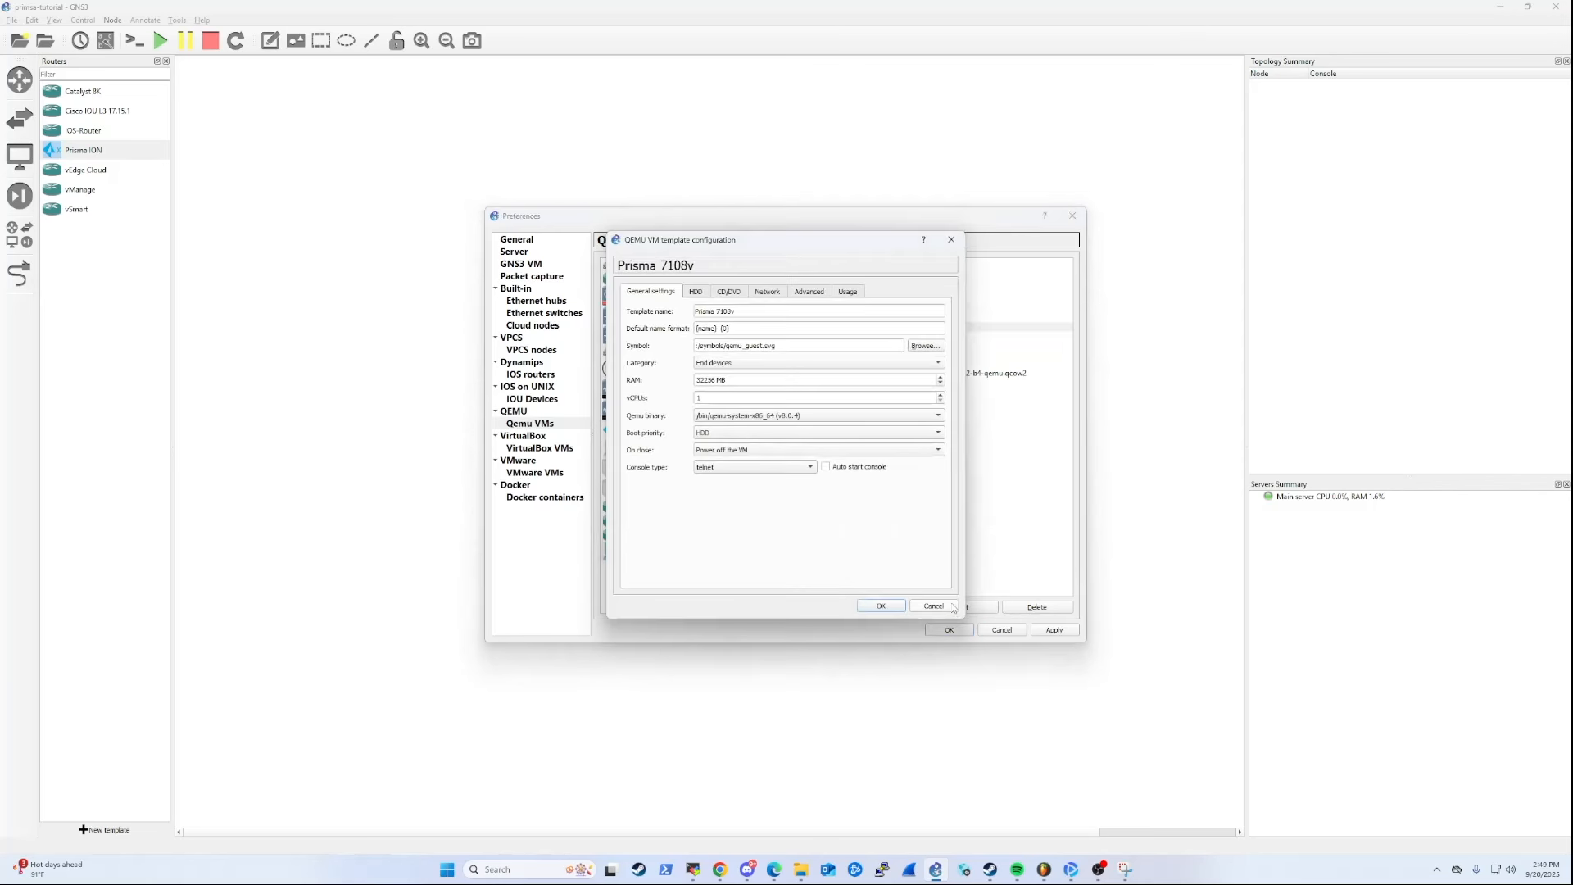
{"action": "double_click", "coordinate": [720, 395]}
{"action": "type", "text": "8"}
{"action": "left_click", "coordinate": [708, 363]}
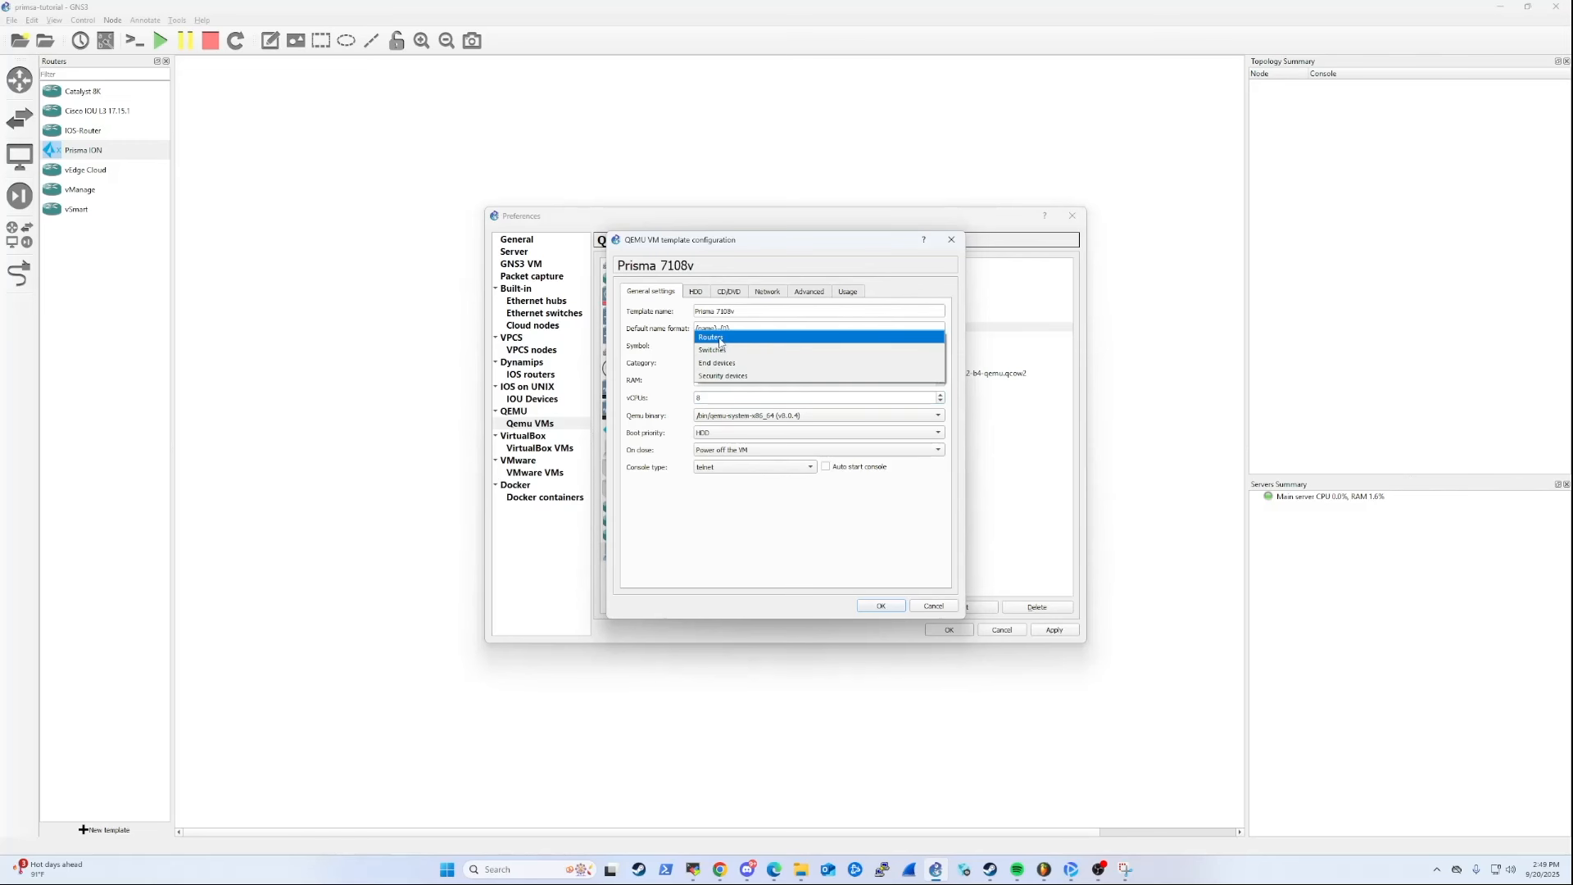
{"action": "left_click", "coordinate": [720, 343]}
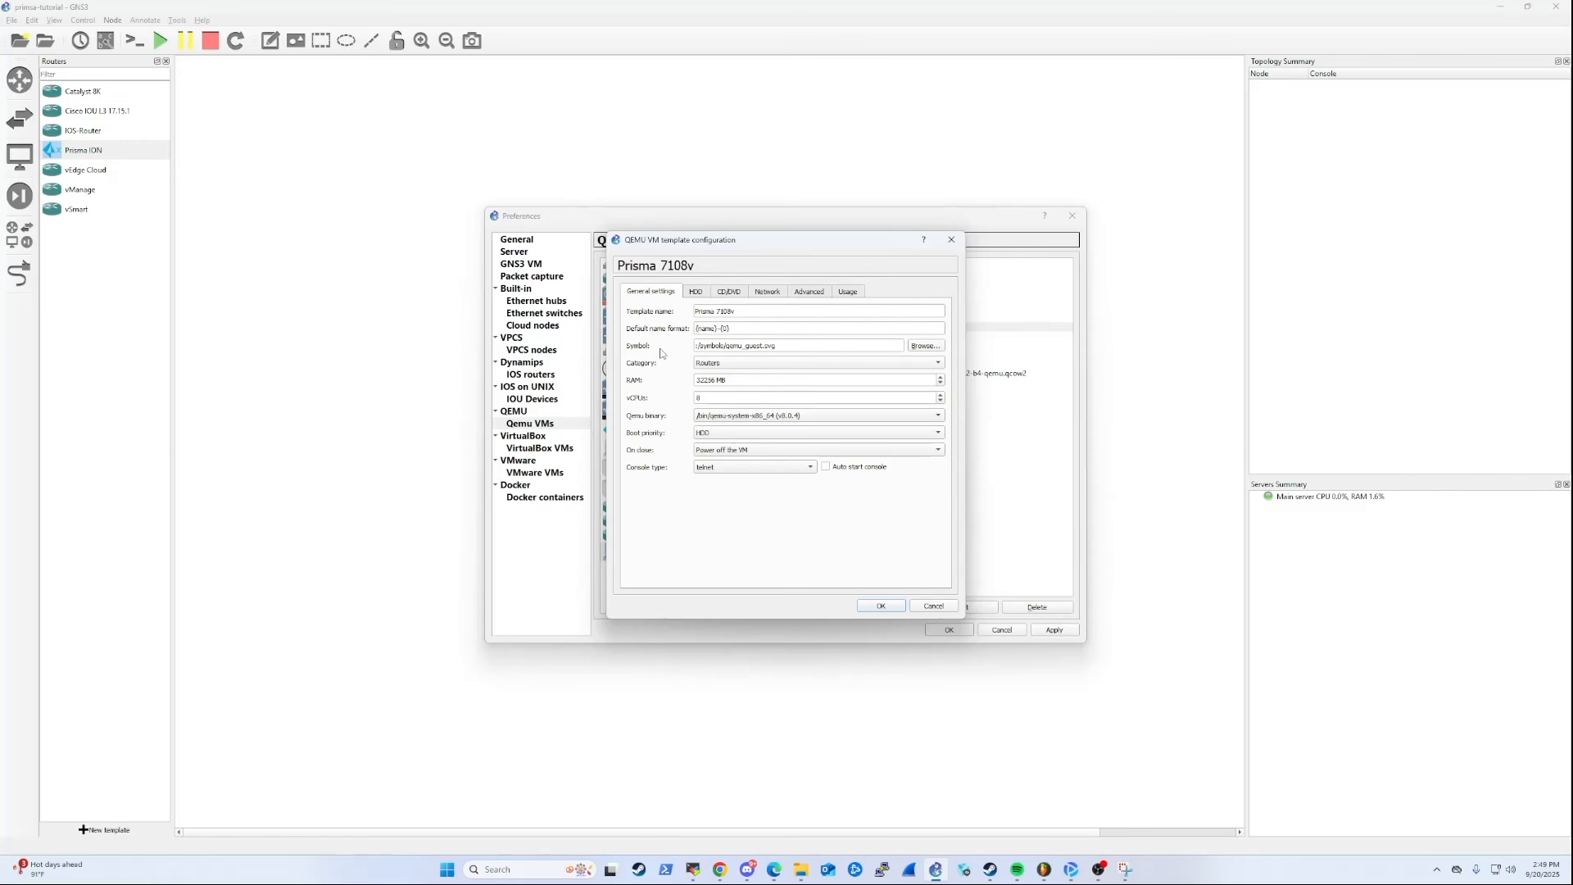
Give the template 10 network adapters of type Paravirtualized Network I/O (virtio-net-pci).
{"action": "left_click", "coordinate": [702, 297]}
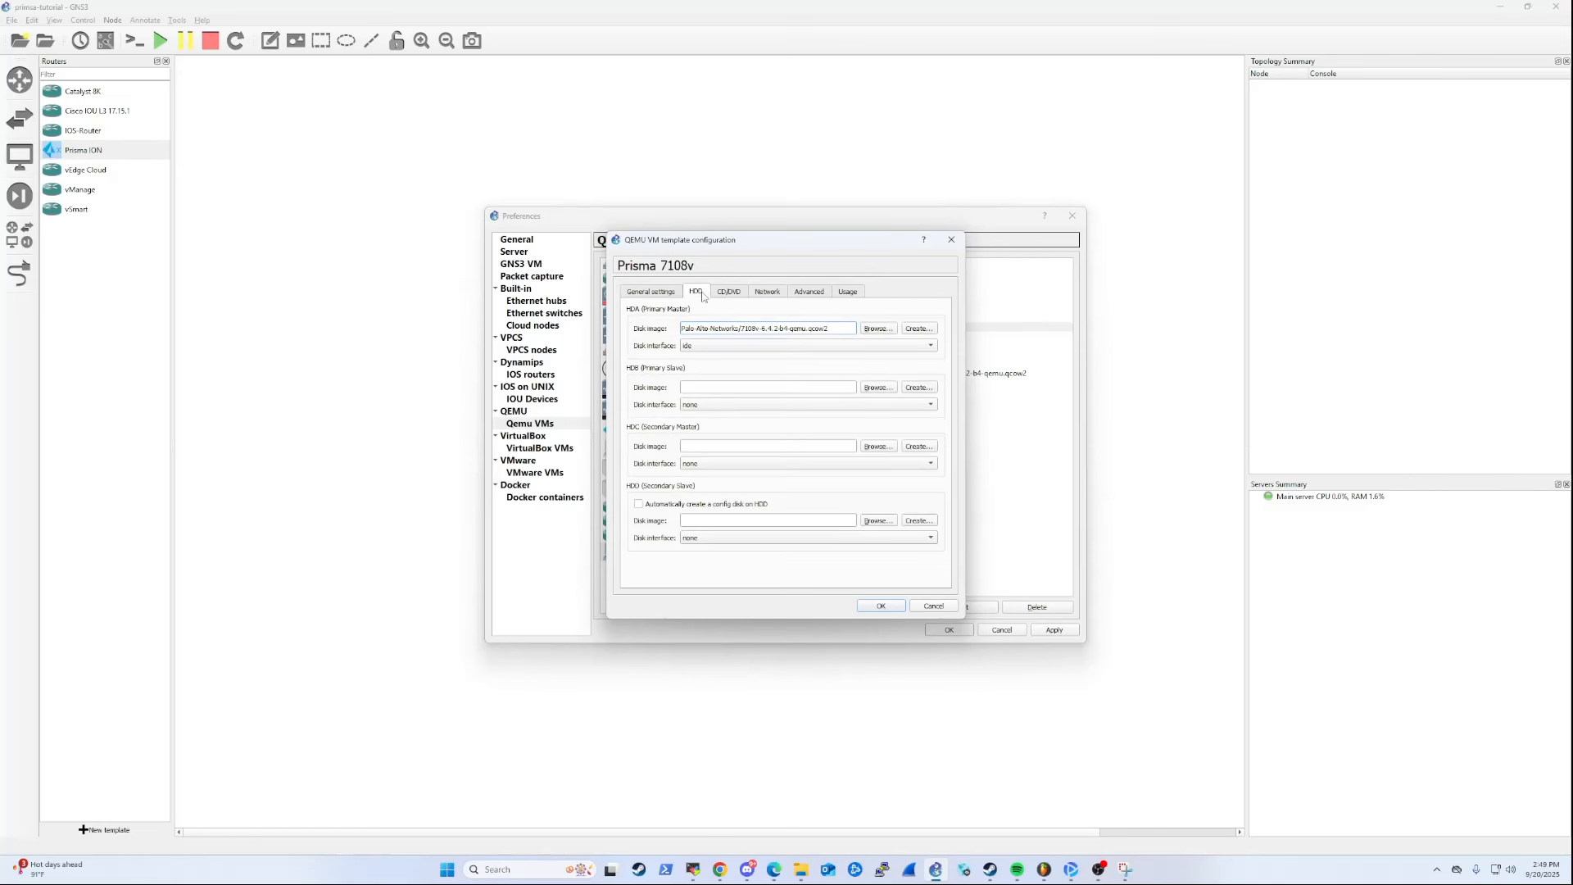
{"action": "left_click", "coordinate": [728, 292]}
{"action": "left_click", "coordinate": [762, 293]}
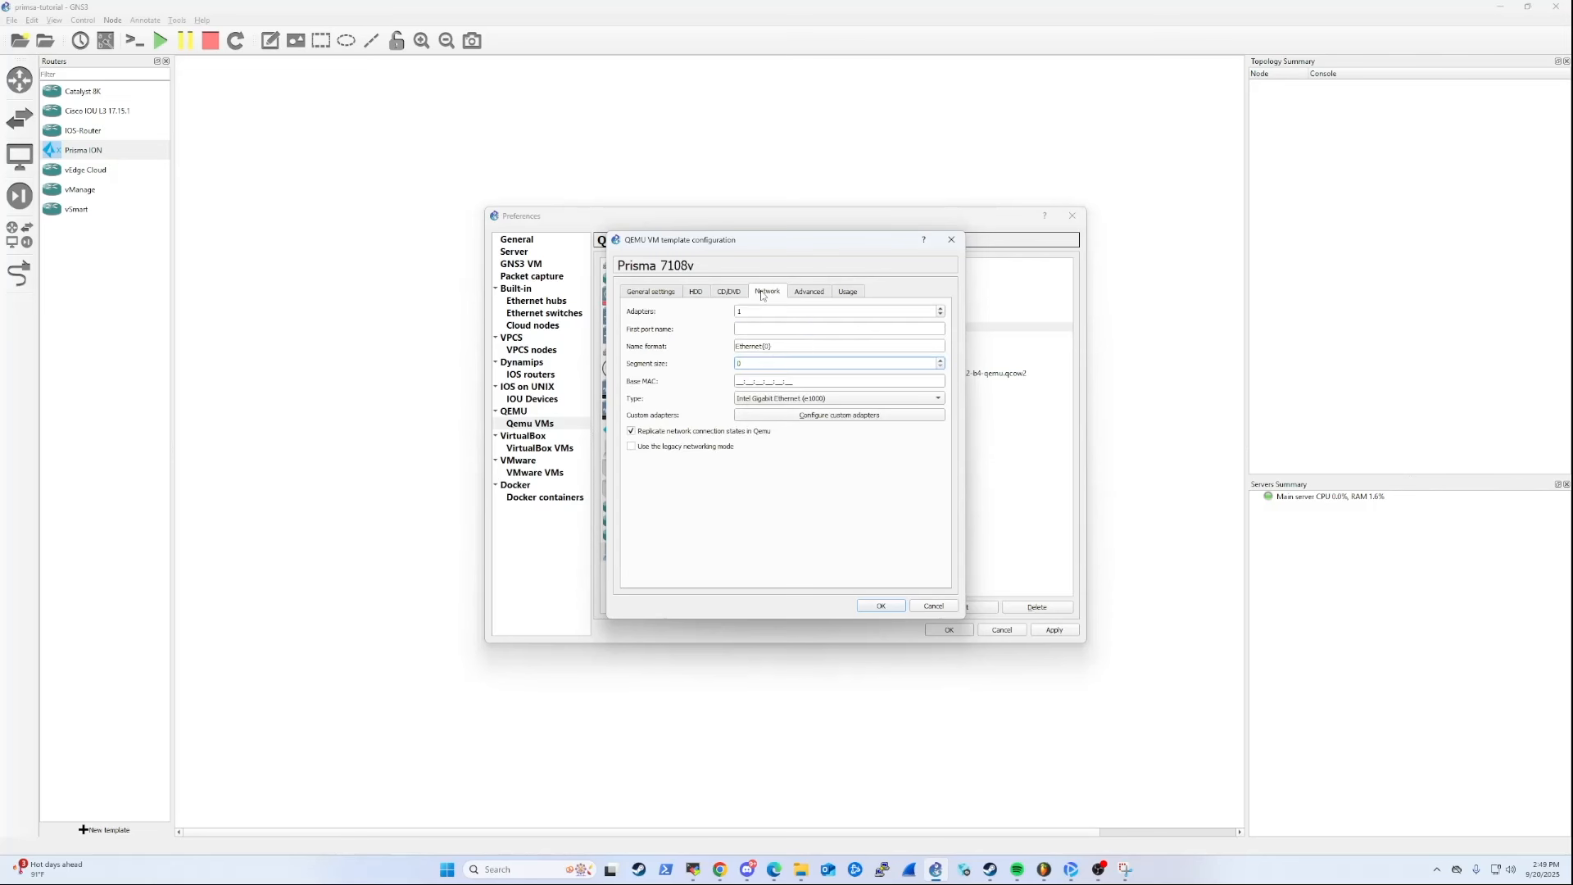
{"action": "double_click", "coordinate": [747, 311]}
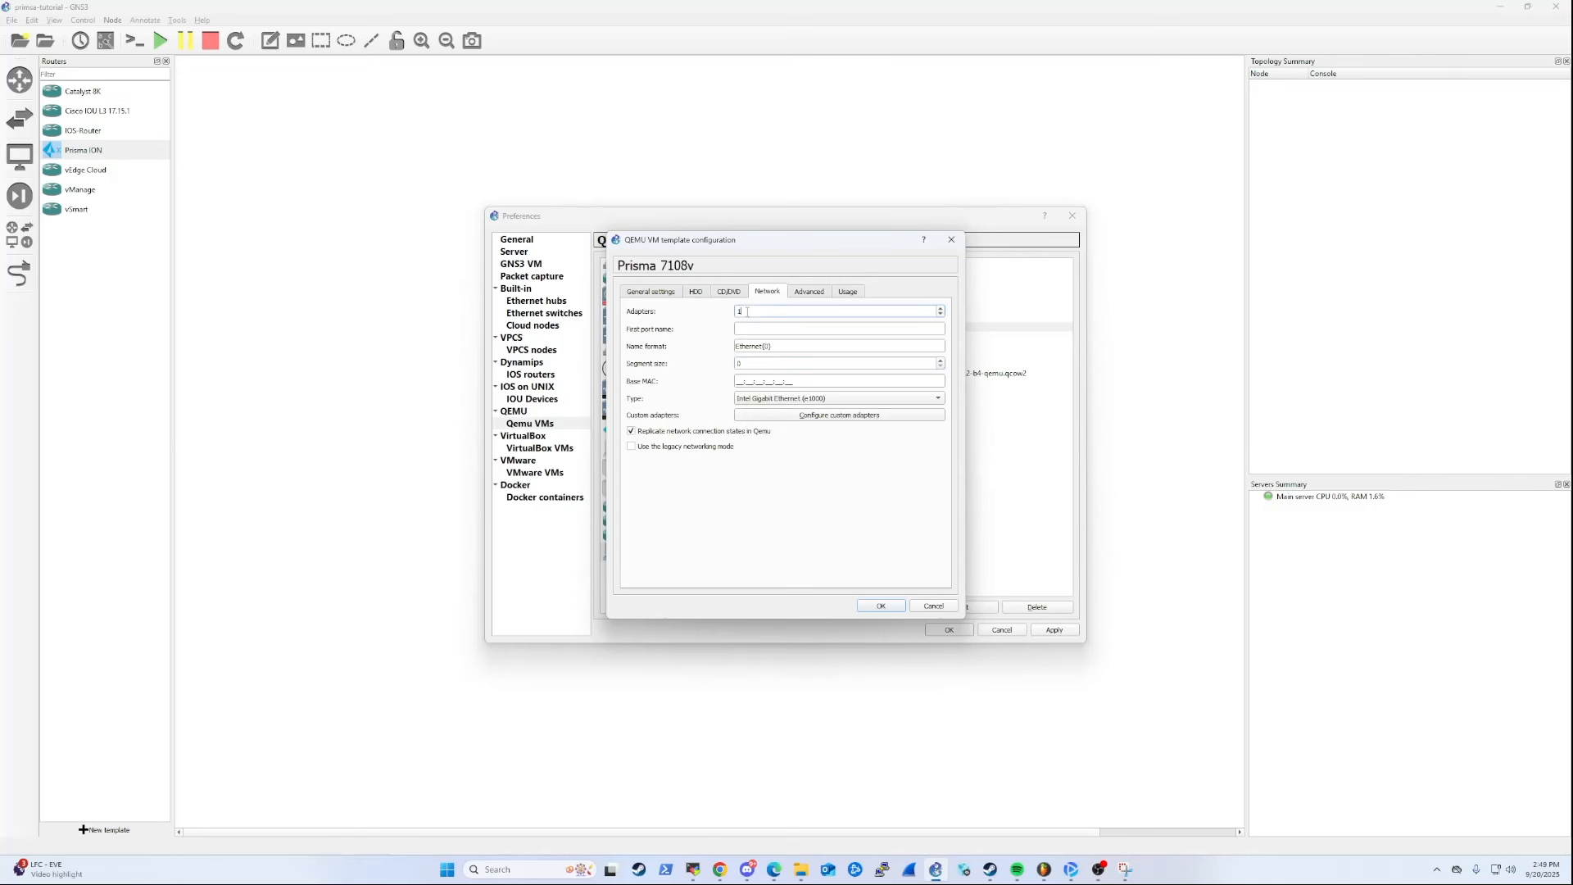
{"action": "type", "text": "0"}
{"action": "left_click", "coordinate": [827, 399]}
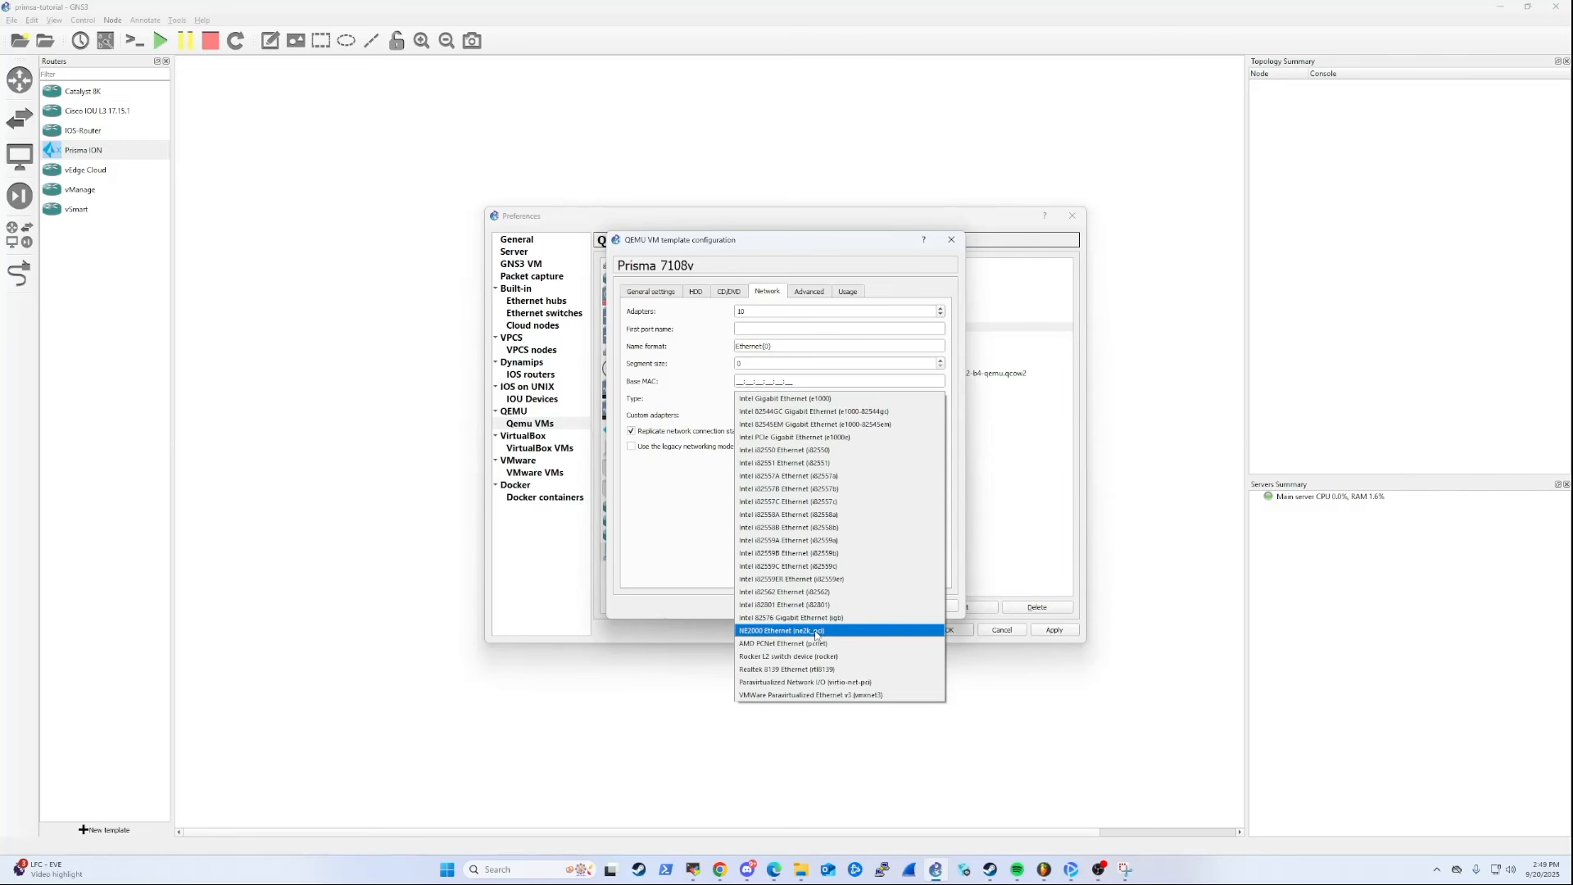
{"action": "left_click", "coordinate": [794, 682]}
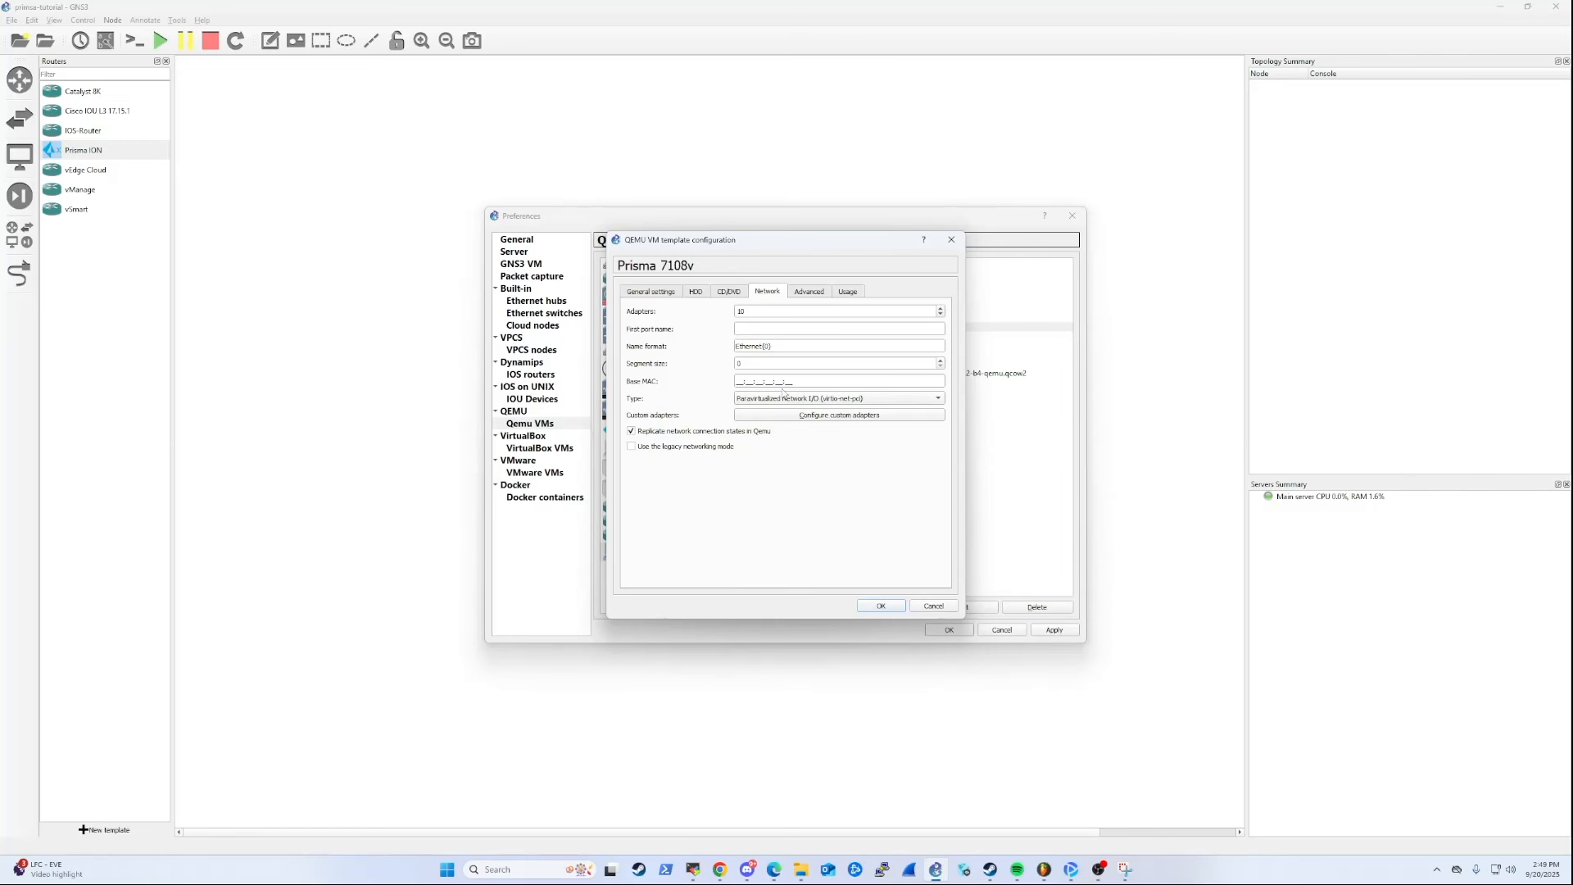
Add the extra QEMU option -cpu host to the template's advanced settings and save the configuration.
{"action": "left_click", "coordinate": [808, 291]}
{"action": "left_click", "coordinate": [670, 520]}
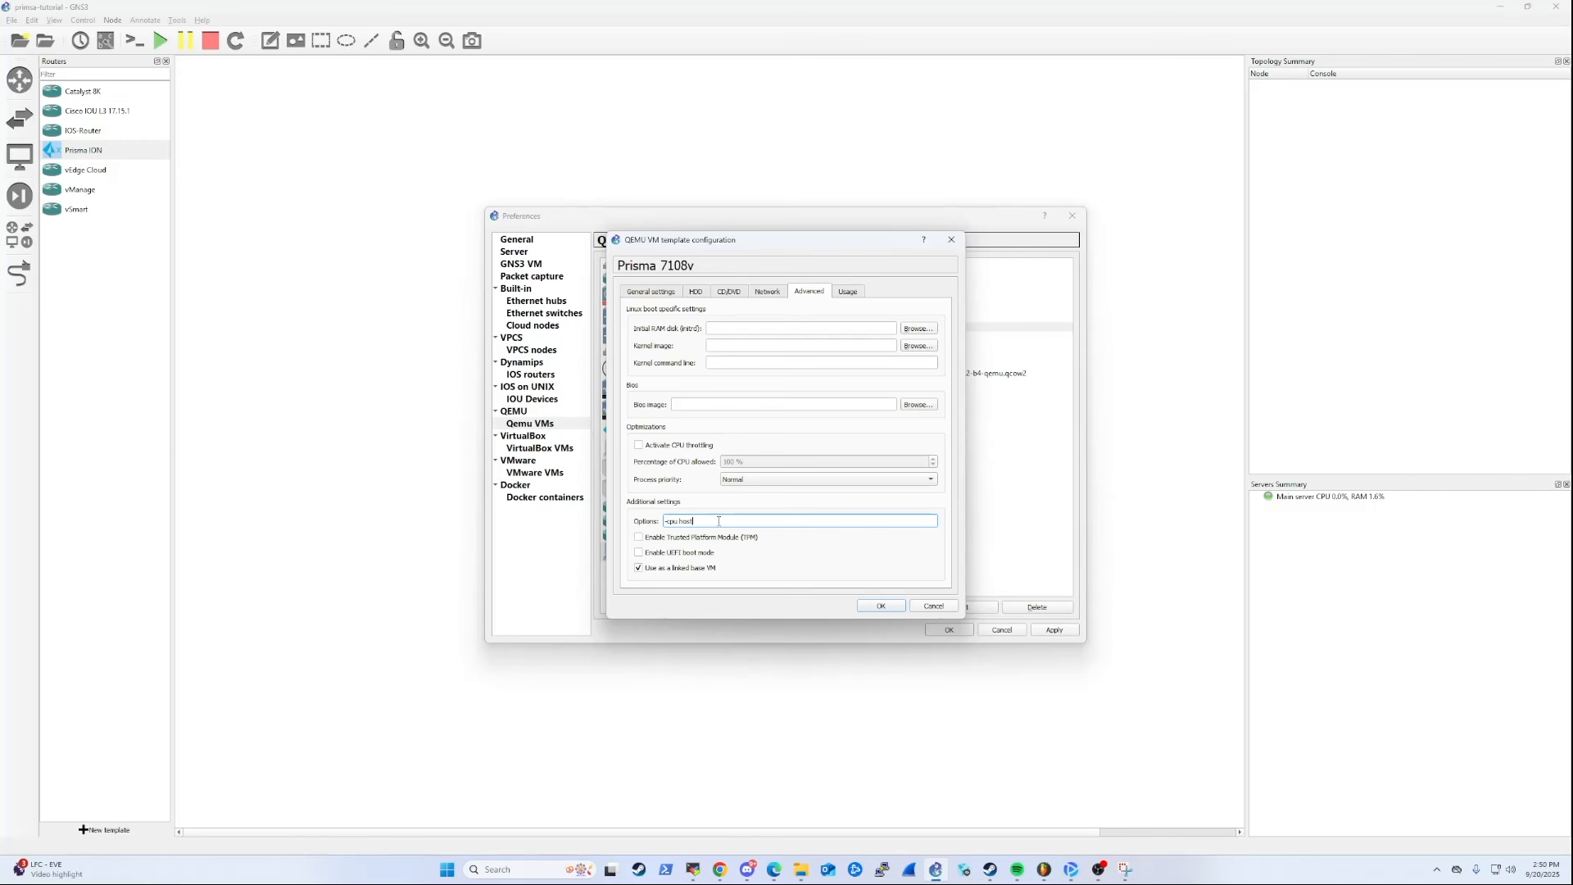
{"action": "left_click", "coordinate": [887, 610]}
{"action": "left_click", "coordinate": [869, 610]}
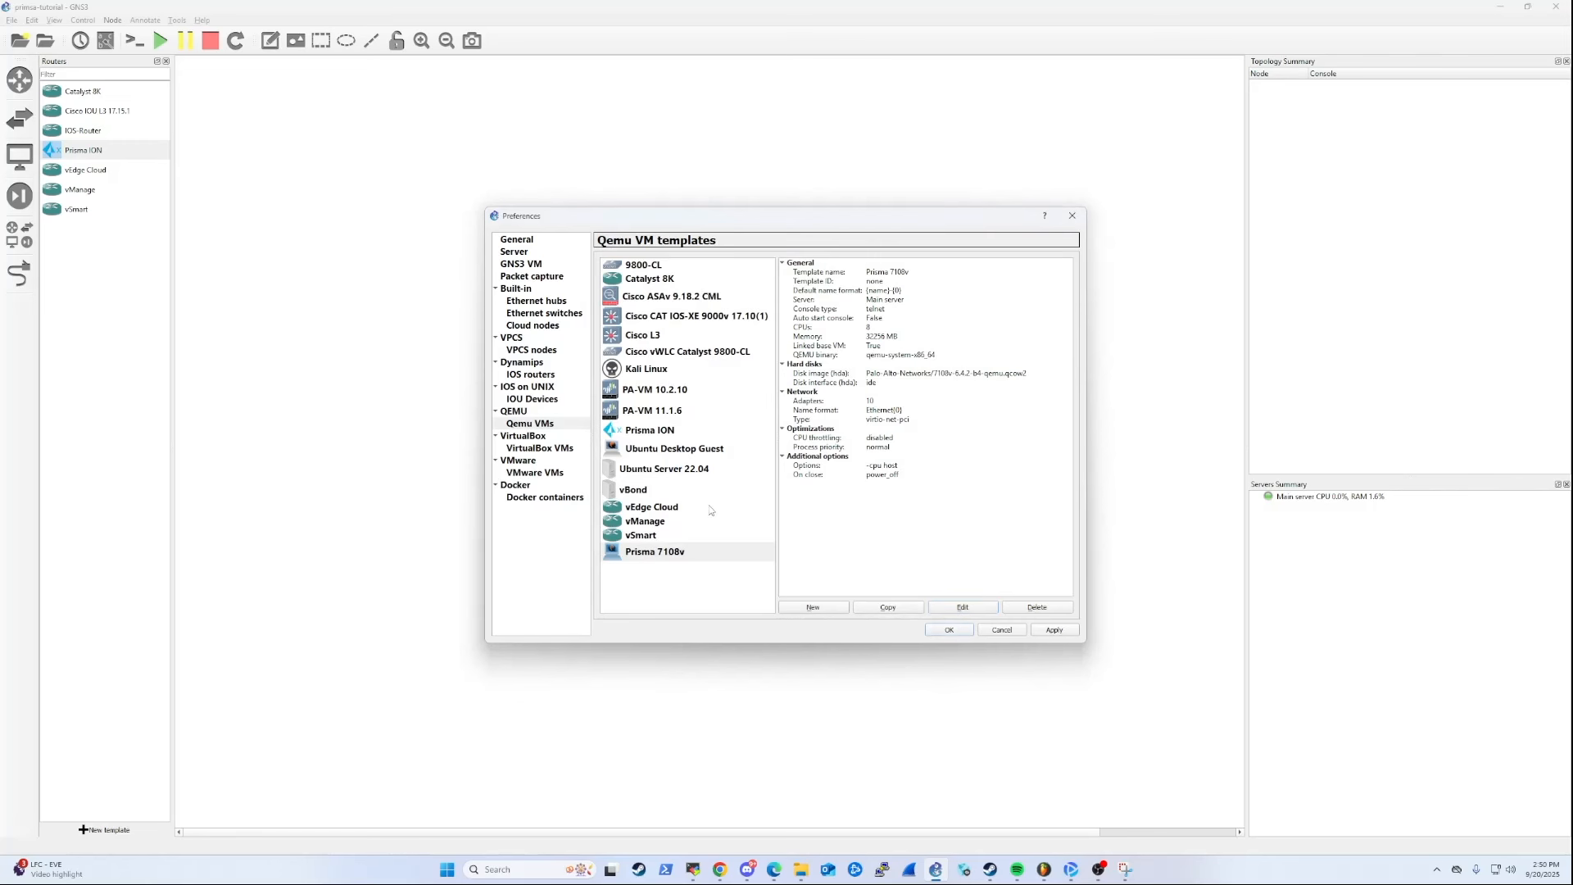
Change the Prisma 7108v template's symbol to images.png from the custom symbols in the symbols library.
{"action": "left_click", "coordinate": [676, 434]}
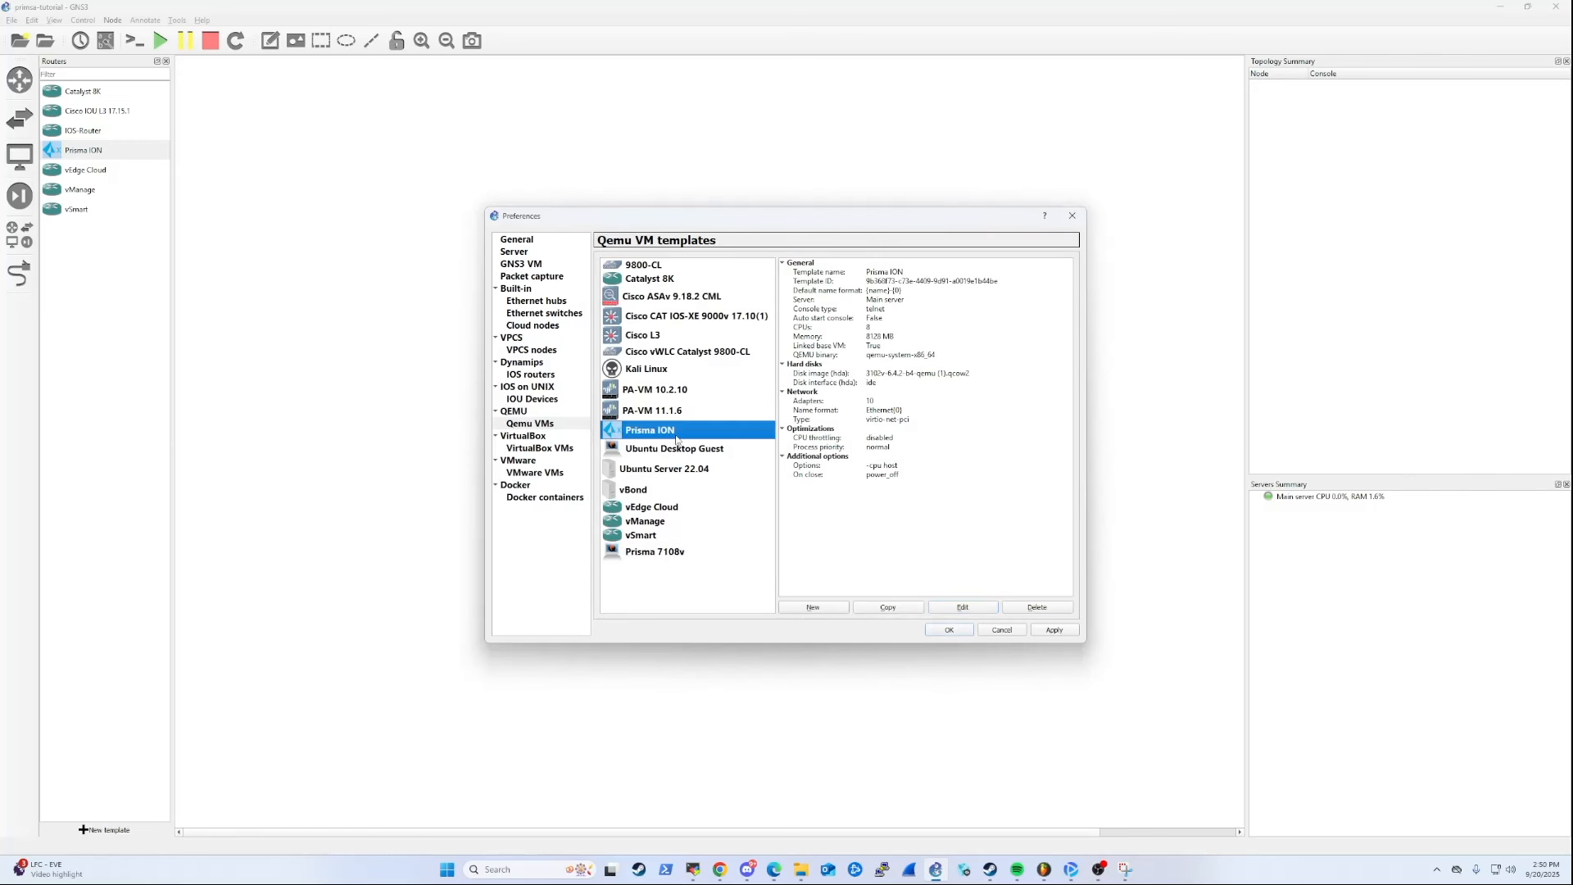
{"action": "left_click", "coordinate": [679, 557]}
{"action": "left_click", "coordinate": [963, 607]}
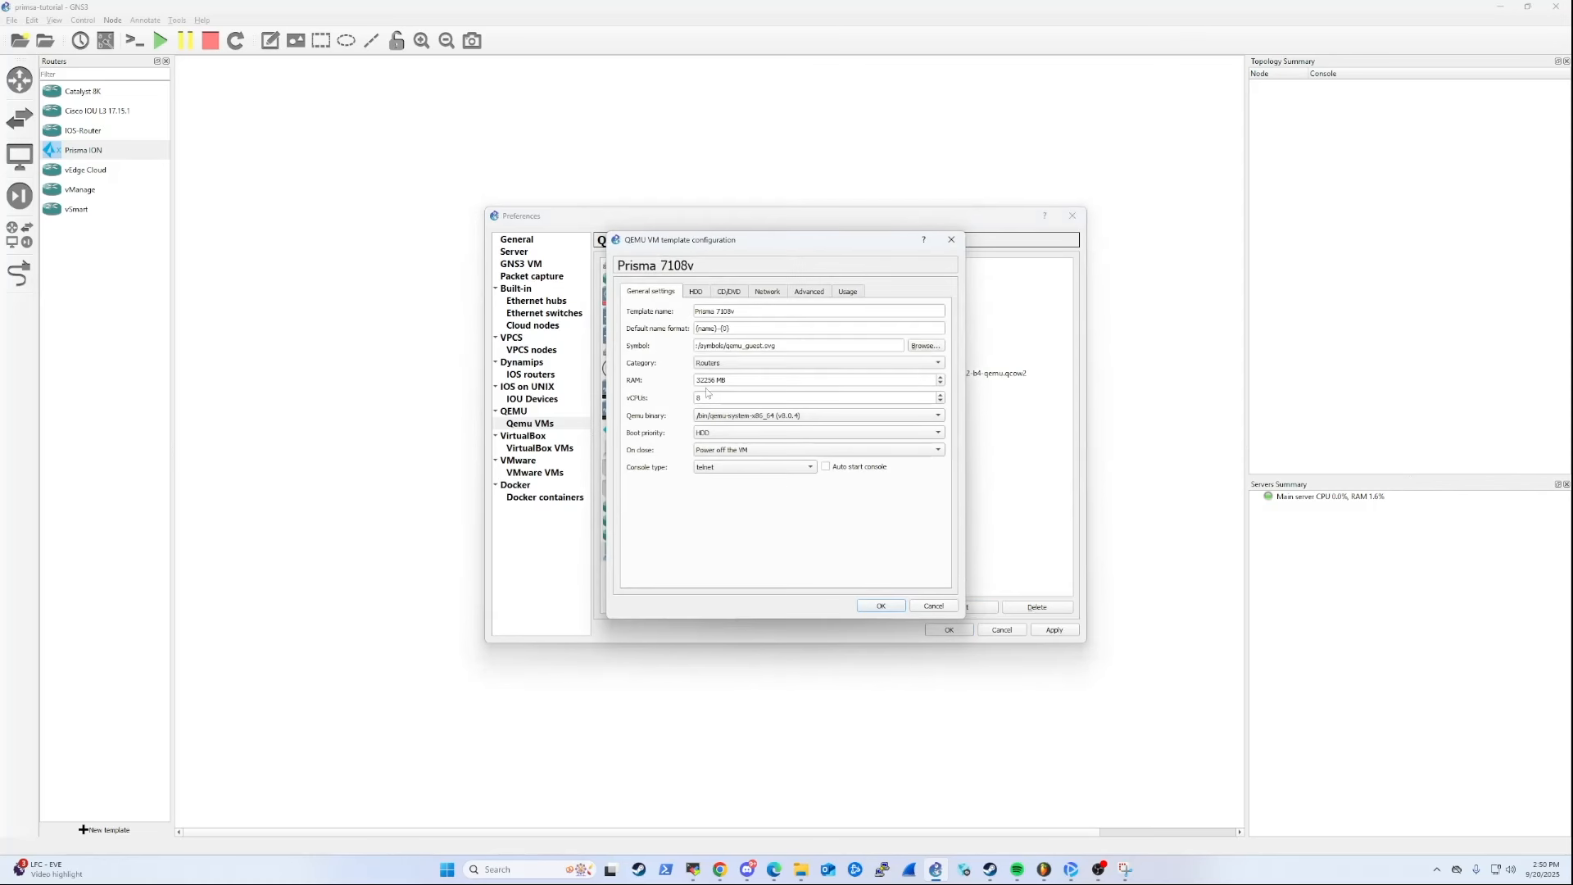
{"action": "left_click", "coordinate": [926, 347]}
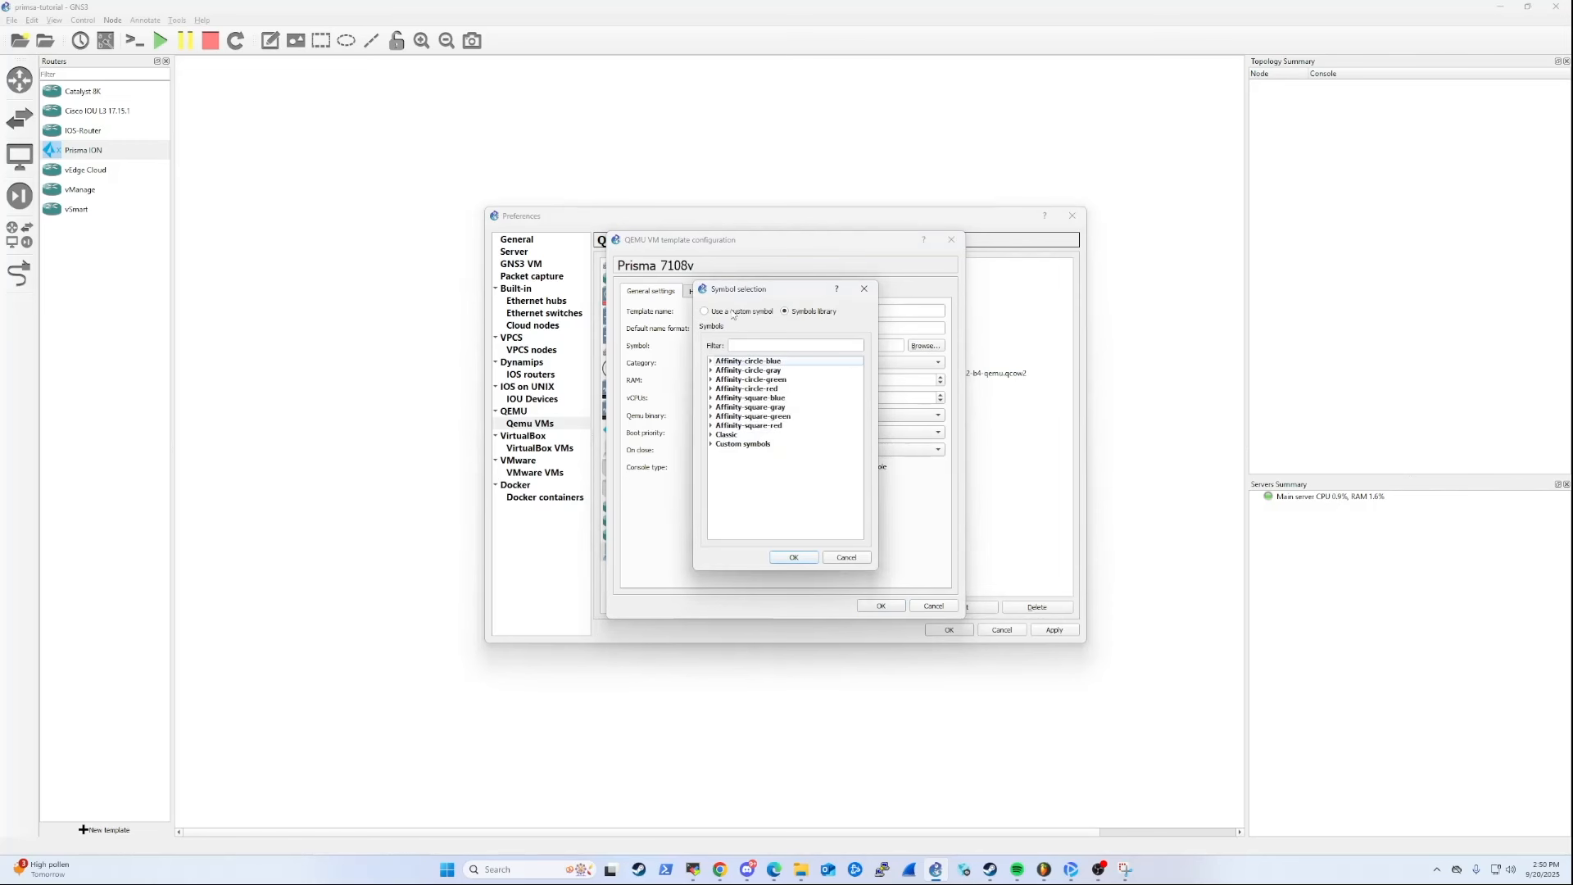
{"action": "left_click", "coordinate": [706, 312]}
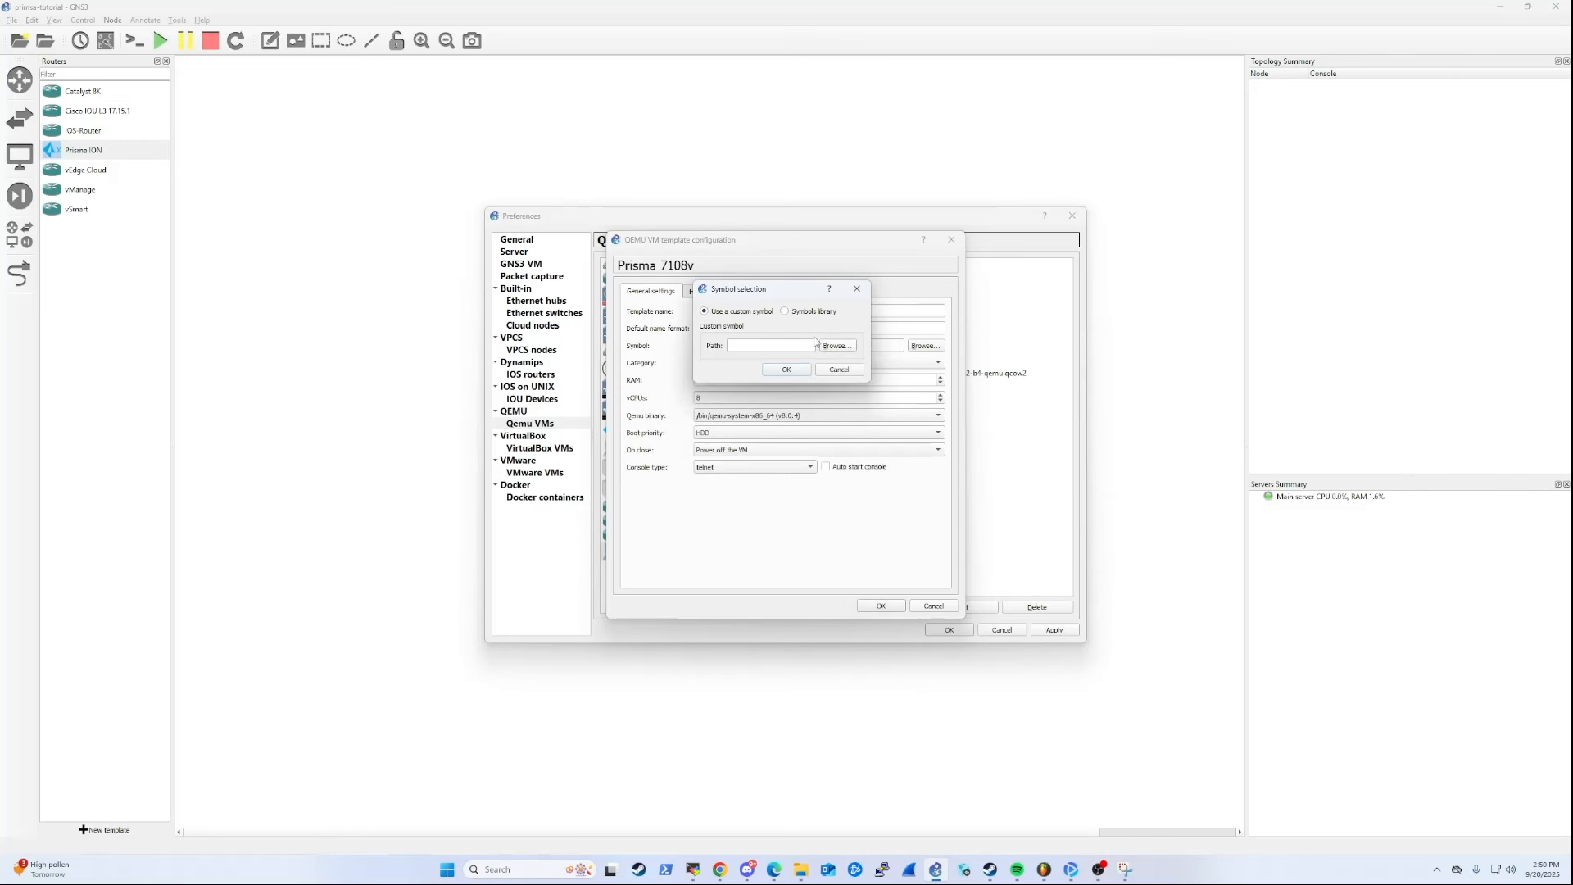
{"action": "left_click", "coordinate": [815, 313]}
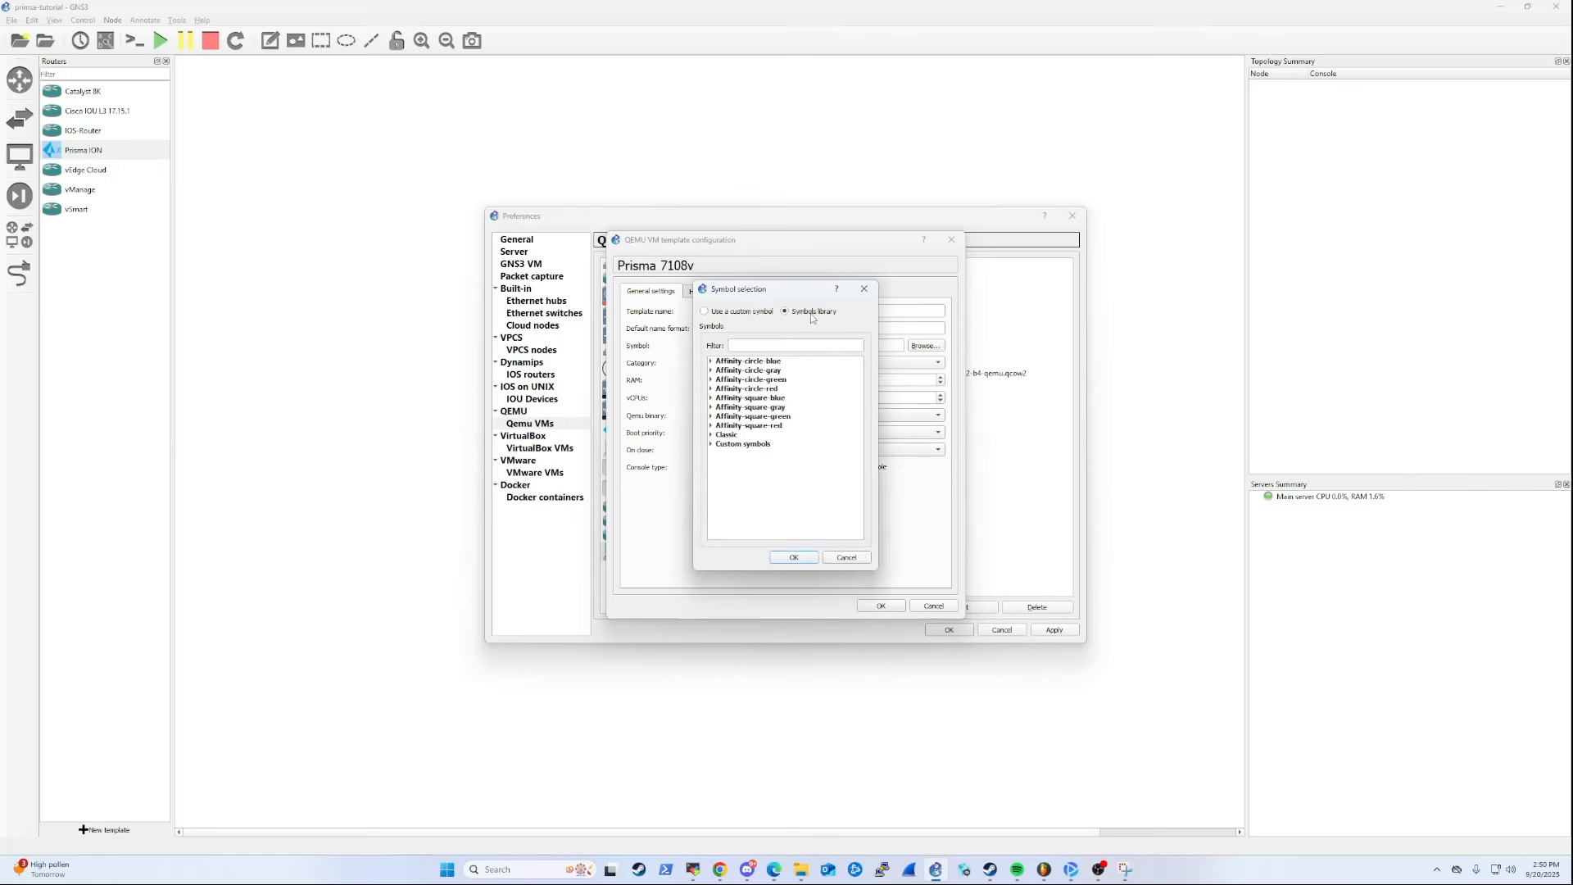
{"action": "left_click", "coordinate": [712, 445]}
{"action": "scroll", "coordinate": [740, 497], "scroll_direction": "down", "scroll_amount": 15}
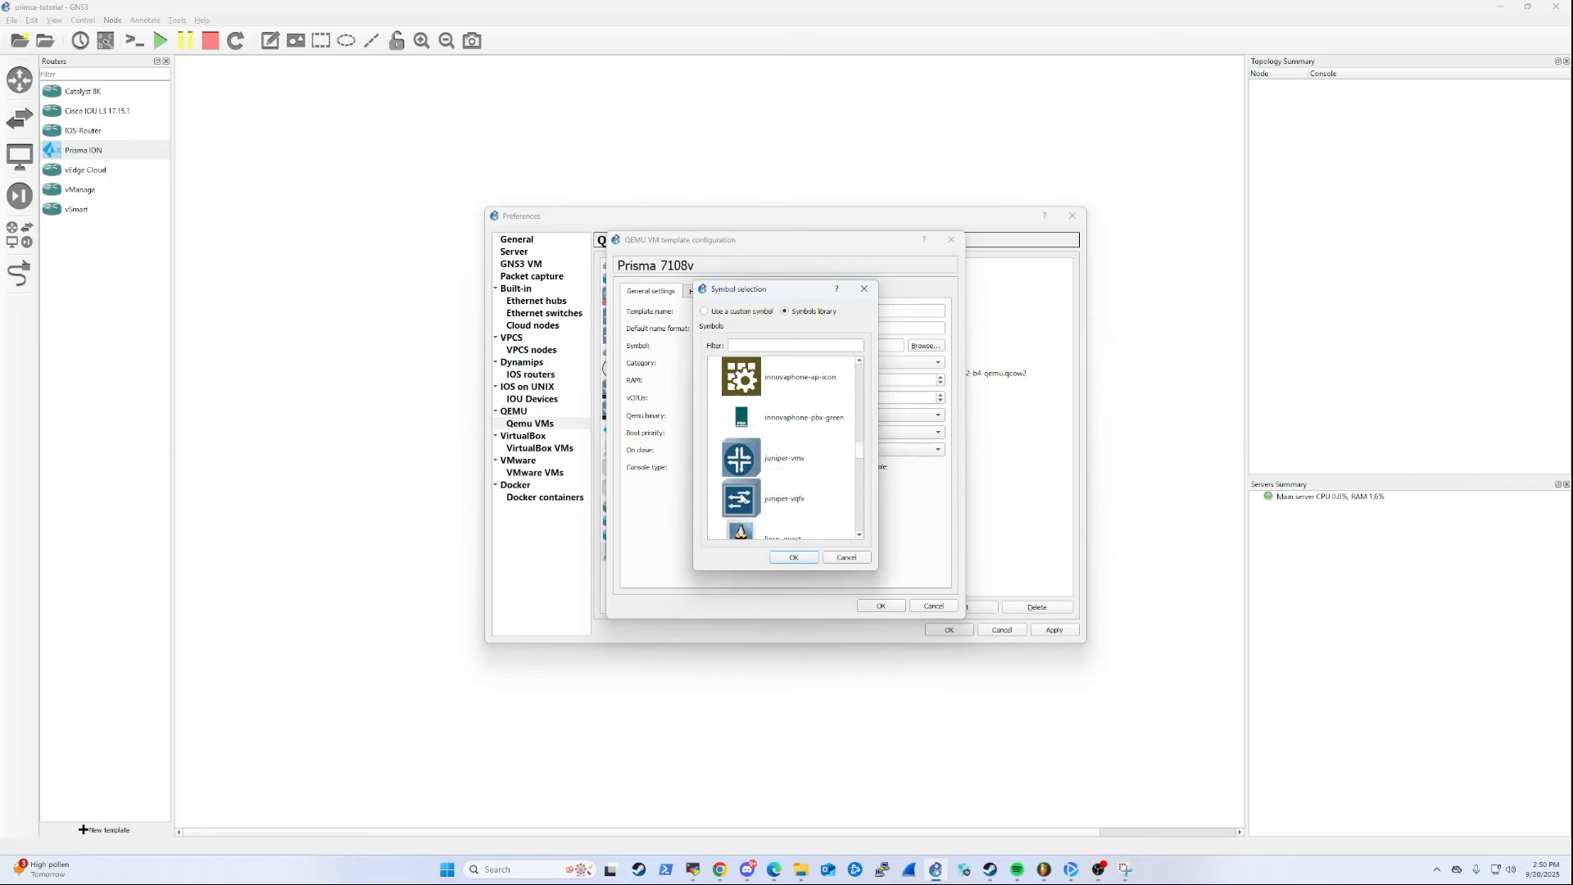
{"action": "scroll", "coordinate": [740, 496], "scroll_direction": "down", "scroll_amount": 3}
{"action": "scroll", "coordinate": [739, 496], "scroll_direction": "up", "scroll_amount": 4}
{"action": "scroll", "coordinate": [740, 495], "scroll_direction": "up", "scroll_amount": 2}
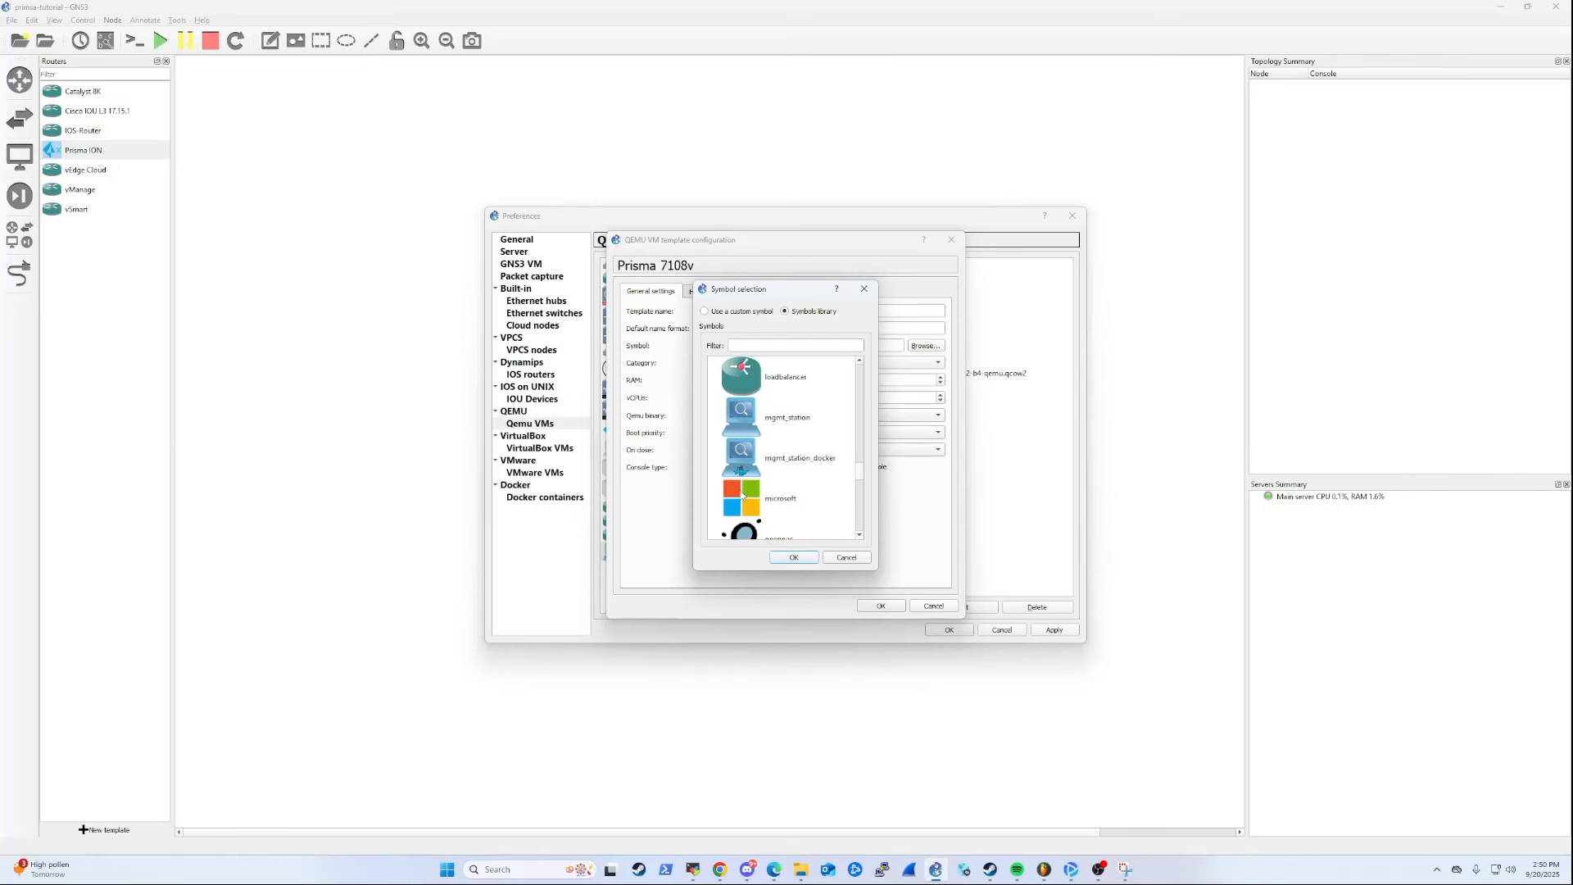
{"action": "scroll", "coordinate": [742, 495], "scroll_direction": "up", "scroll_amount": 3}
{"action": "left_click", "coordinate": [747, 506]}
{"action": "left_click", "coordinate": [793, 557]}
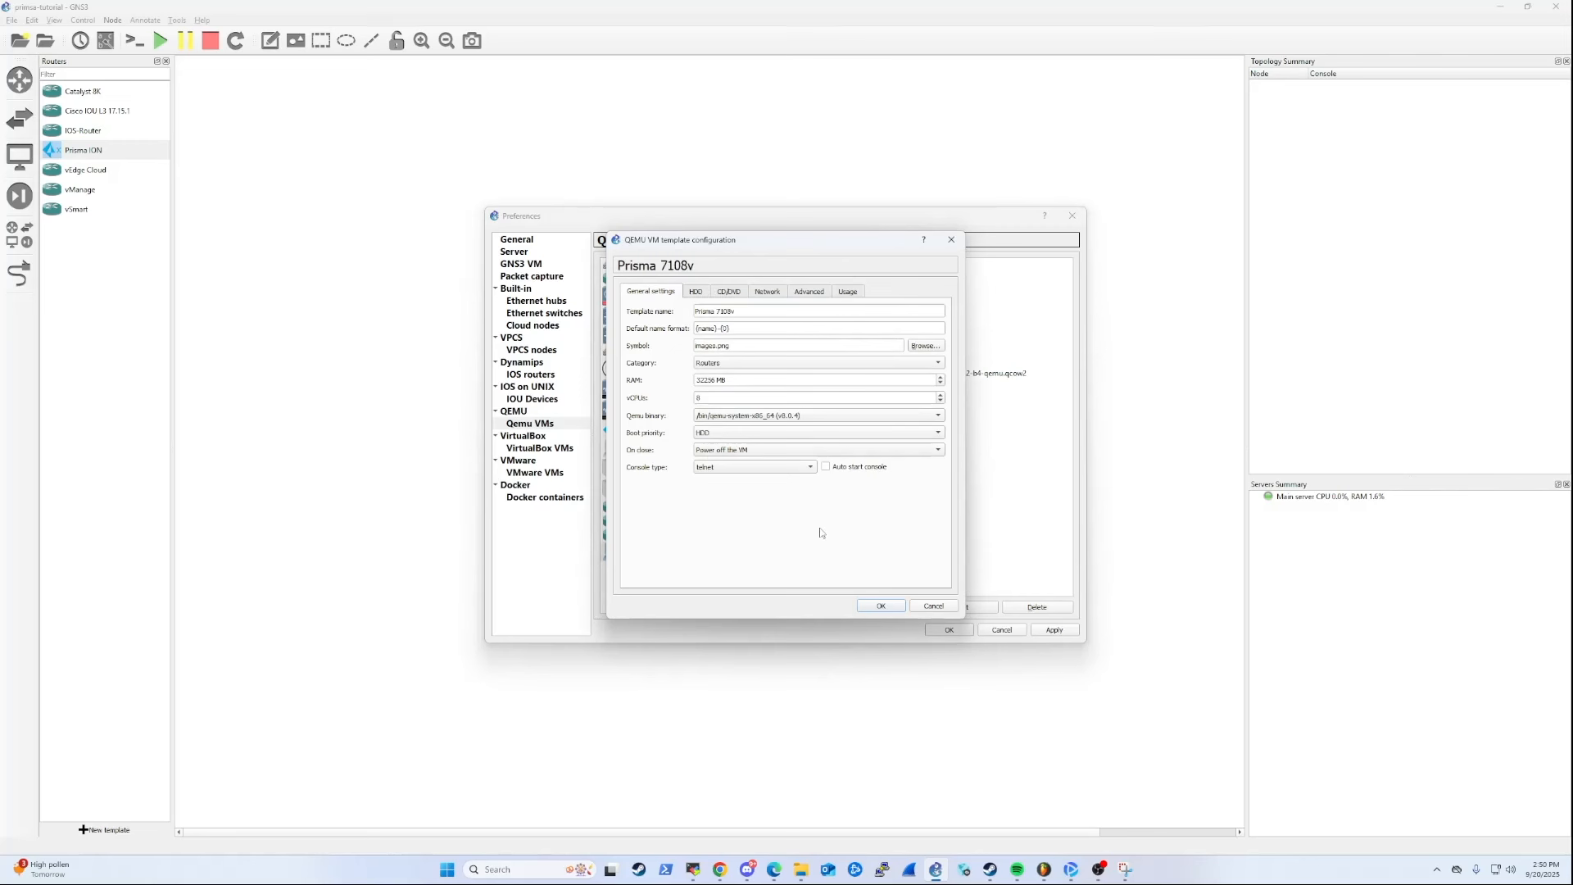
Check the template's network settings, save the template configuration, and apply and close the preferences.
{"action": "left_click", "coordinate": [767, 293]}
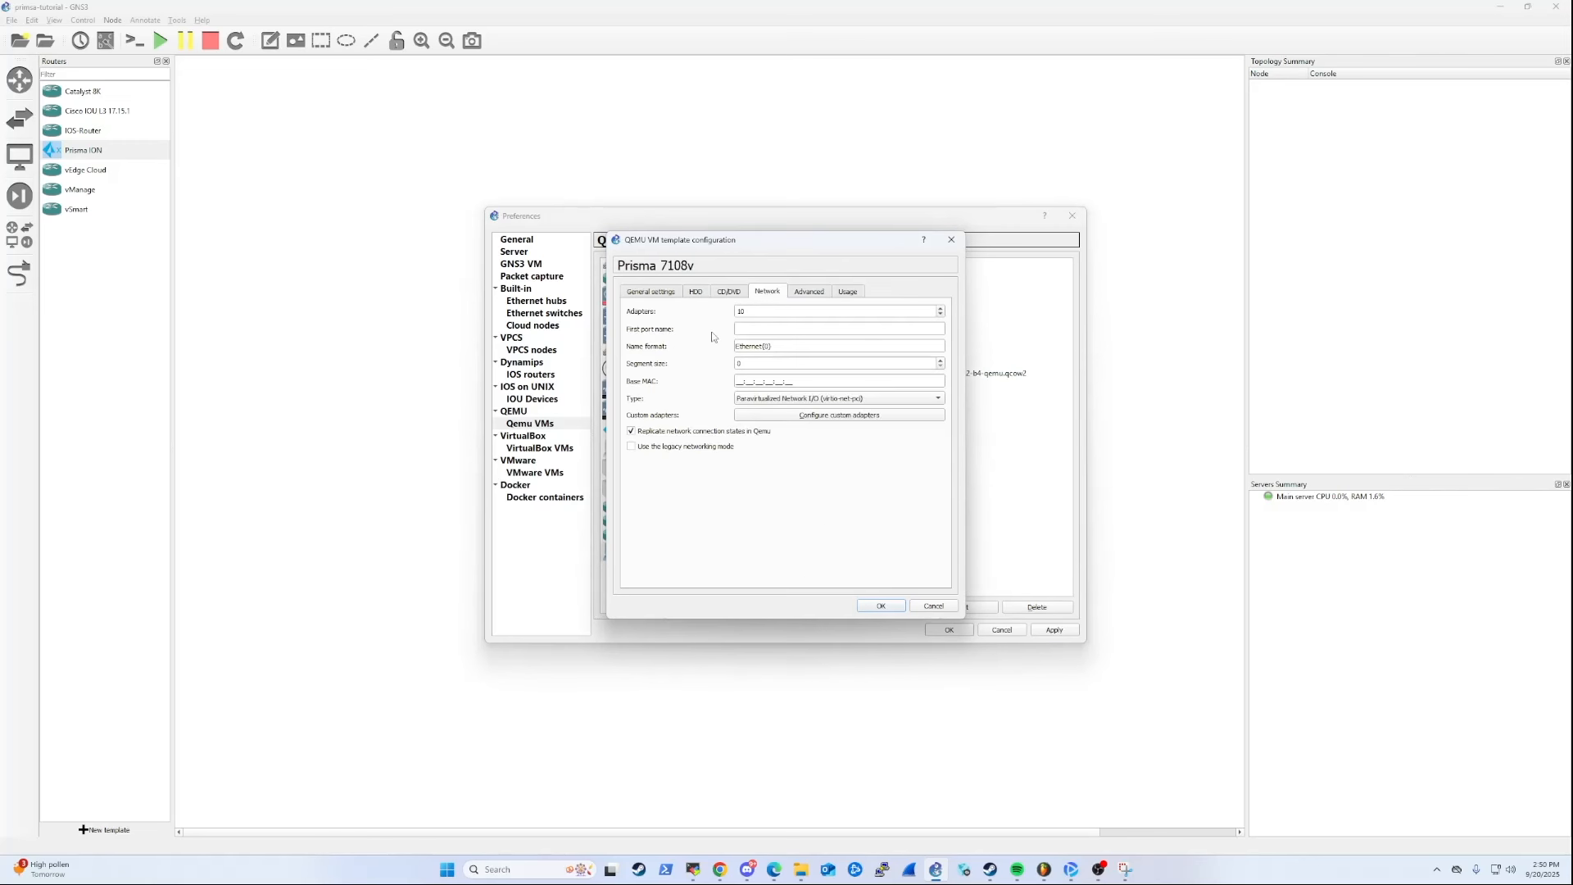
{"action": "left_click", "coordinate": [880, 607]}
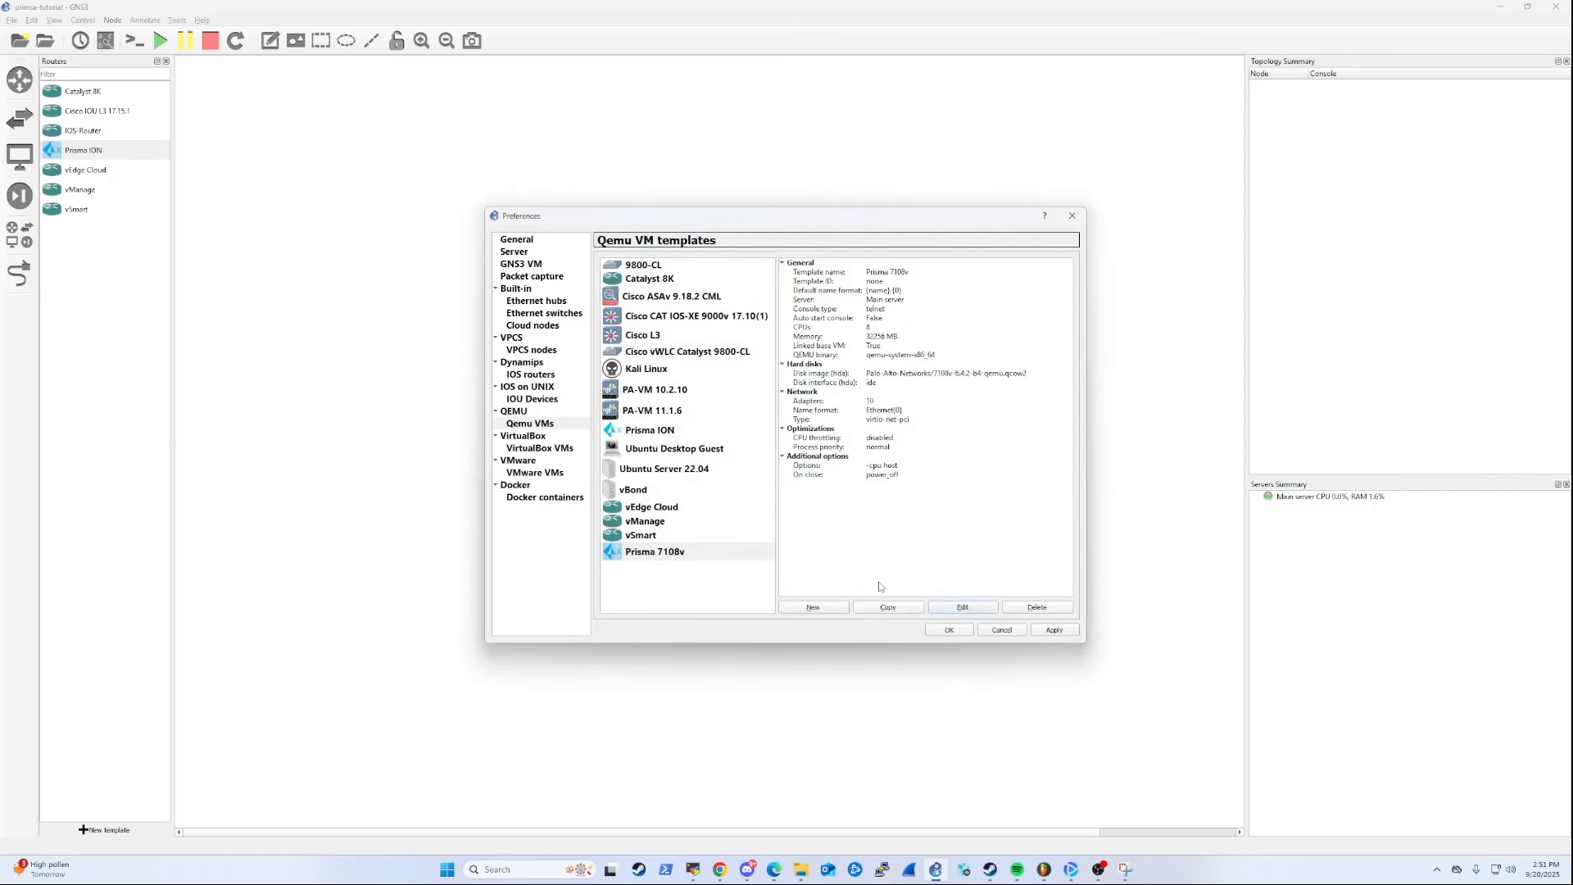
{"action": "left_click", "coordinate": [1053, 630]}
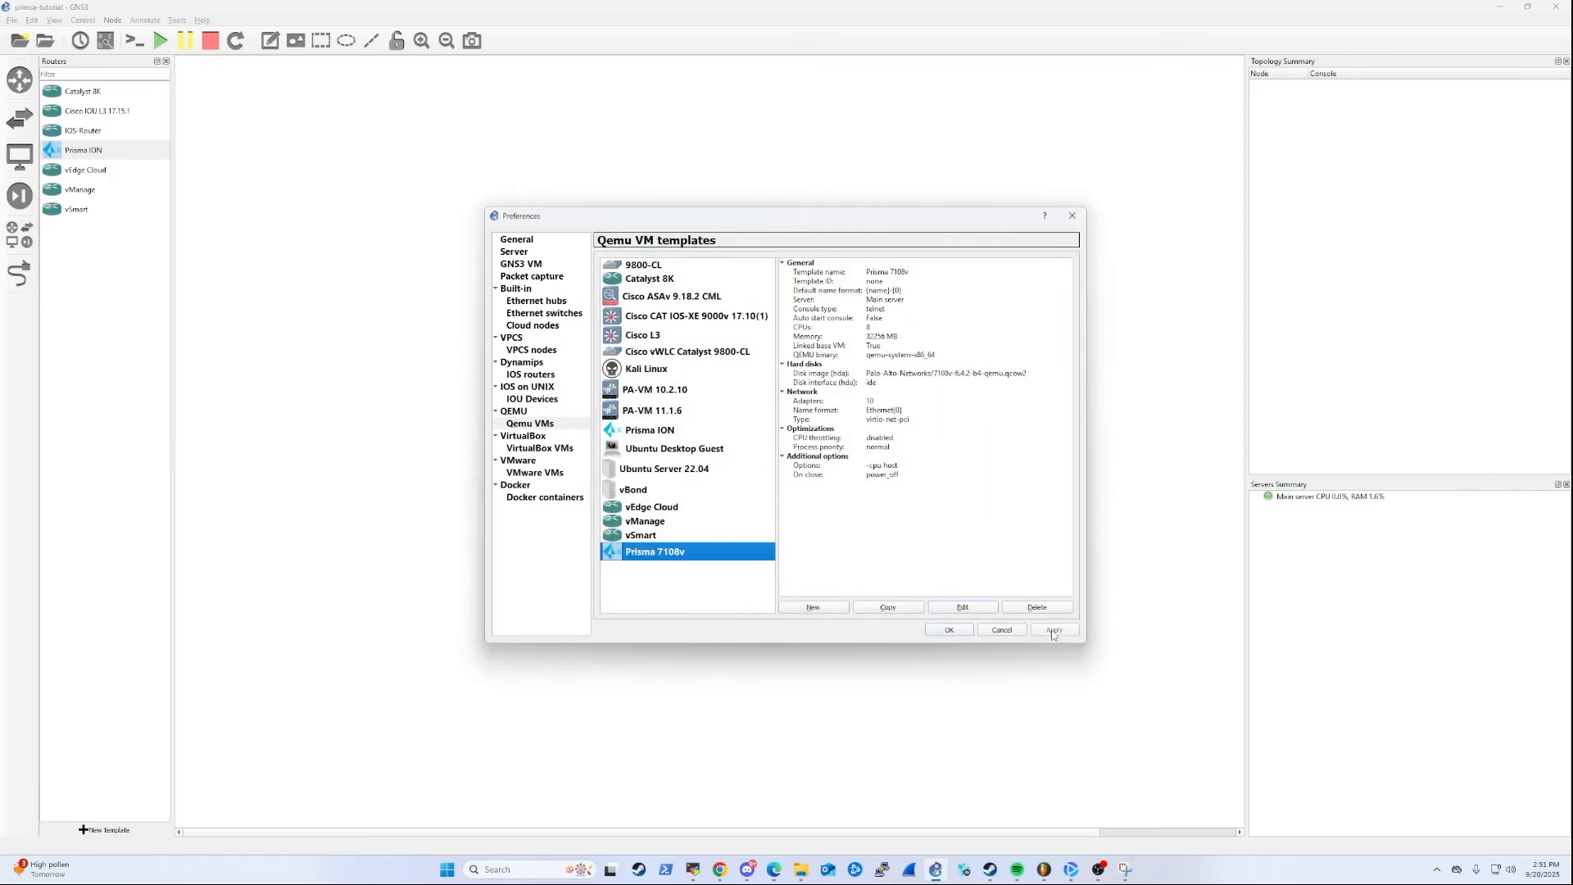
{"action": "left_click", "coordinate": [950, 630]}
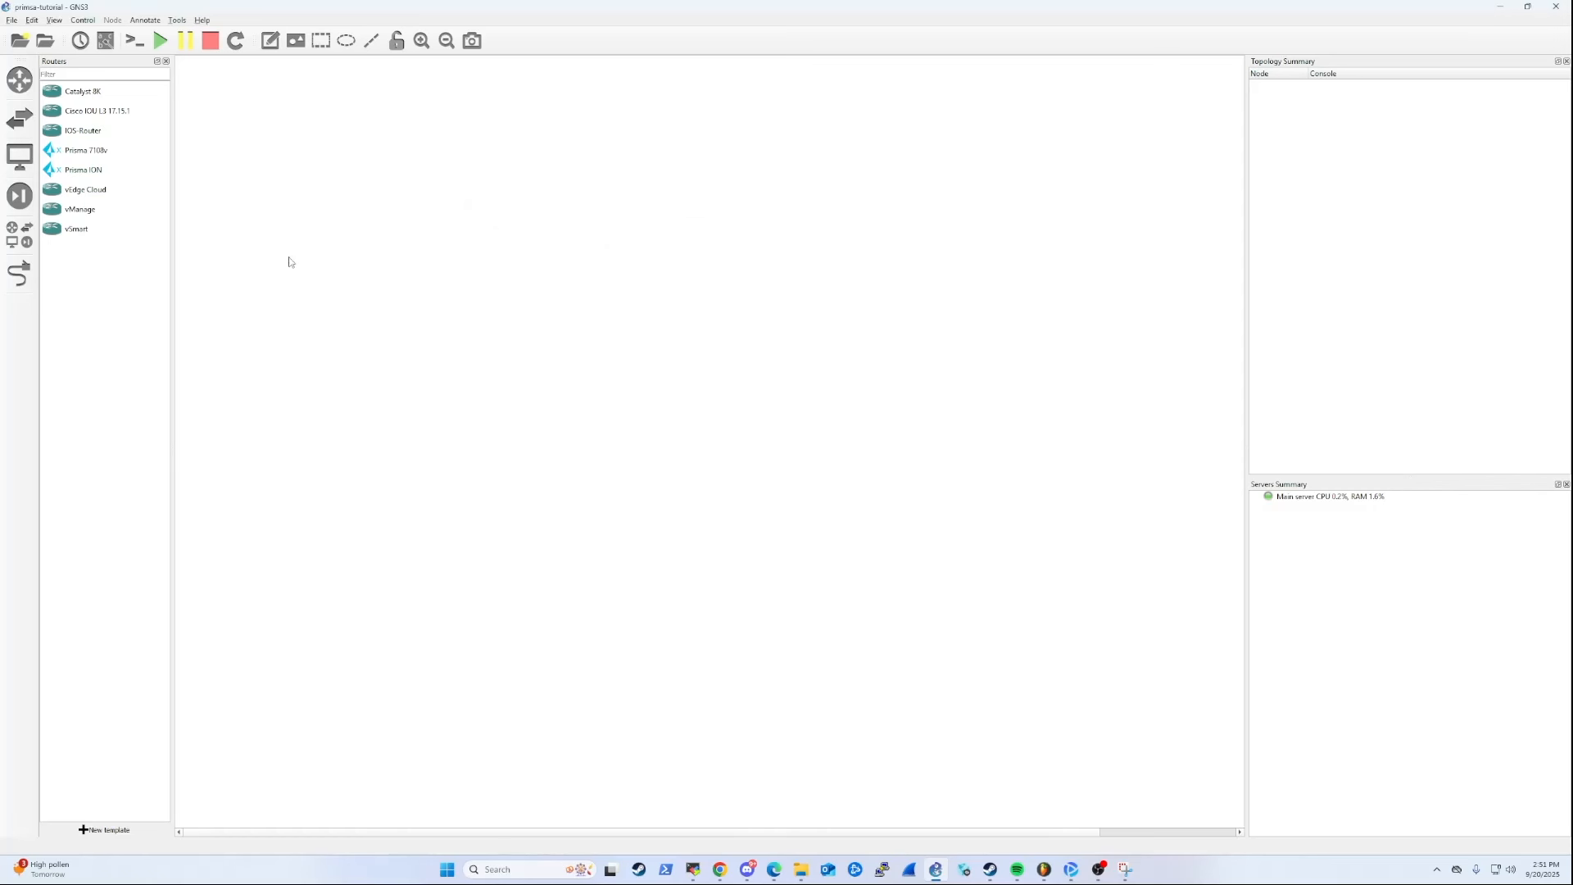
Place a Prisma 7108v router near the middle of the empty topology canvas.
{"action": "left_click_drag", "start_coordinate": [97, 150], "coordinate": [598, 365]}
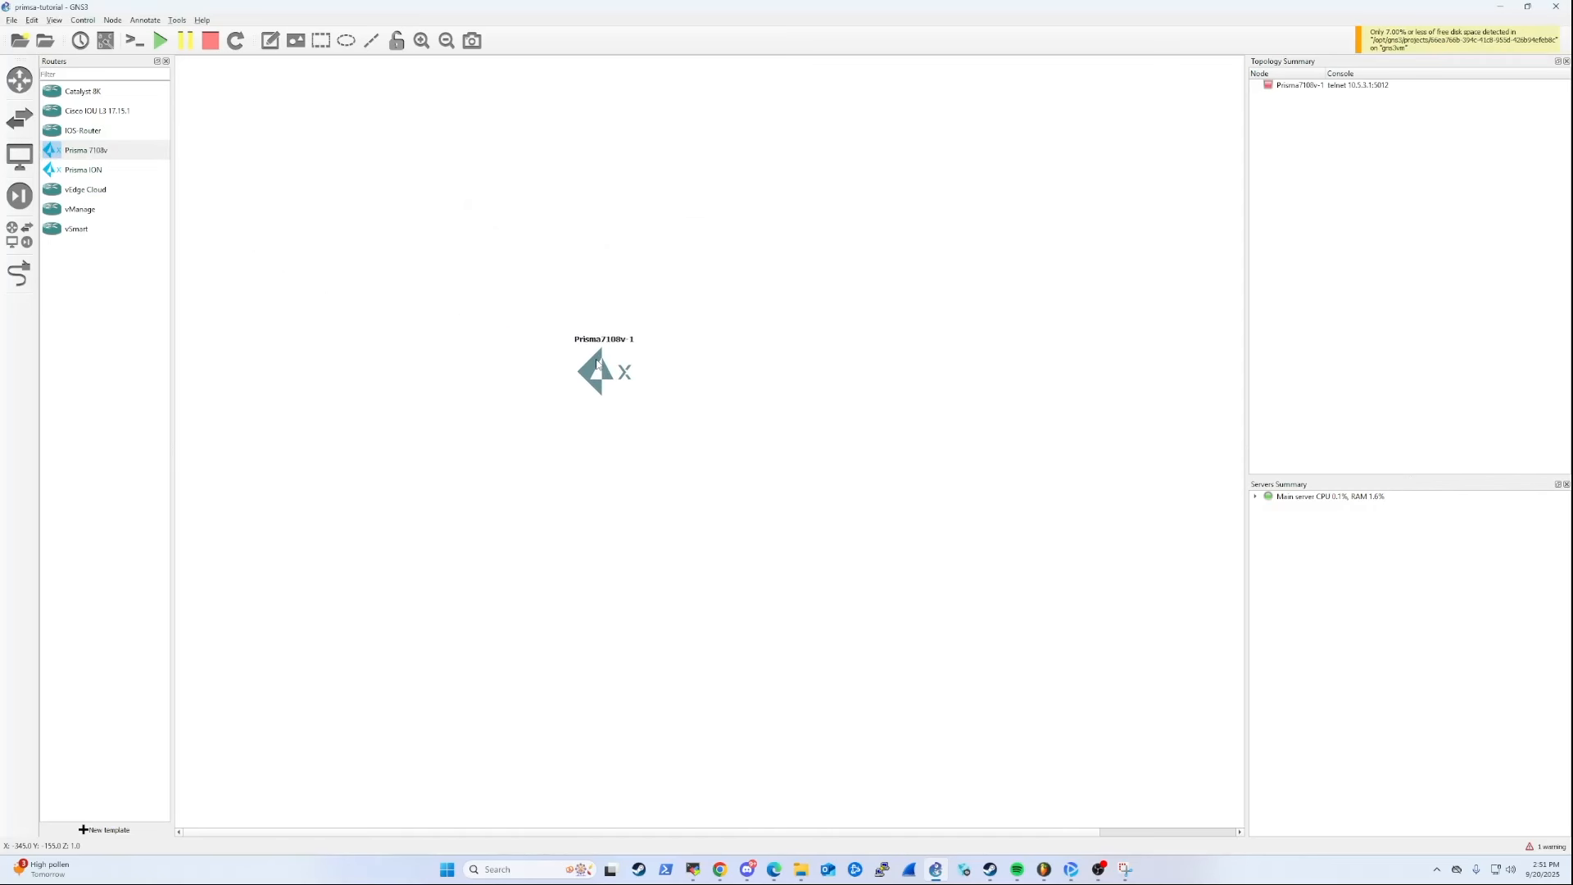
{"action": "left_click", "coordinate": [262, 262]}
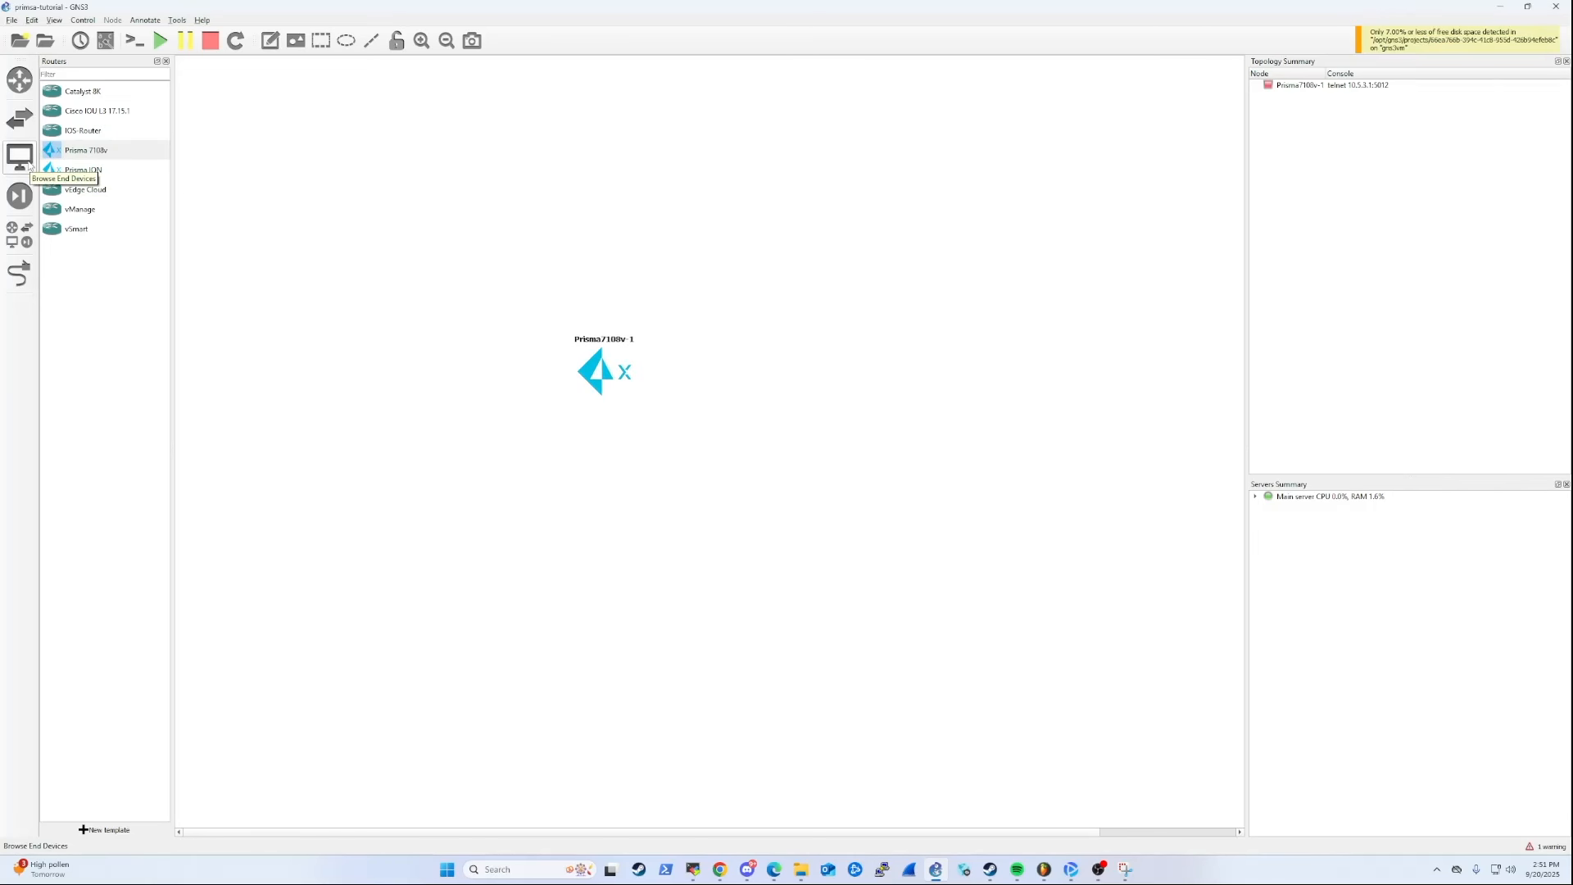
{"action": "left_click_drag", "start_coordinate": [598, 373], "coordinate": [594, 387]}
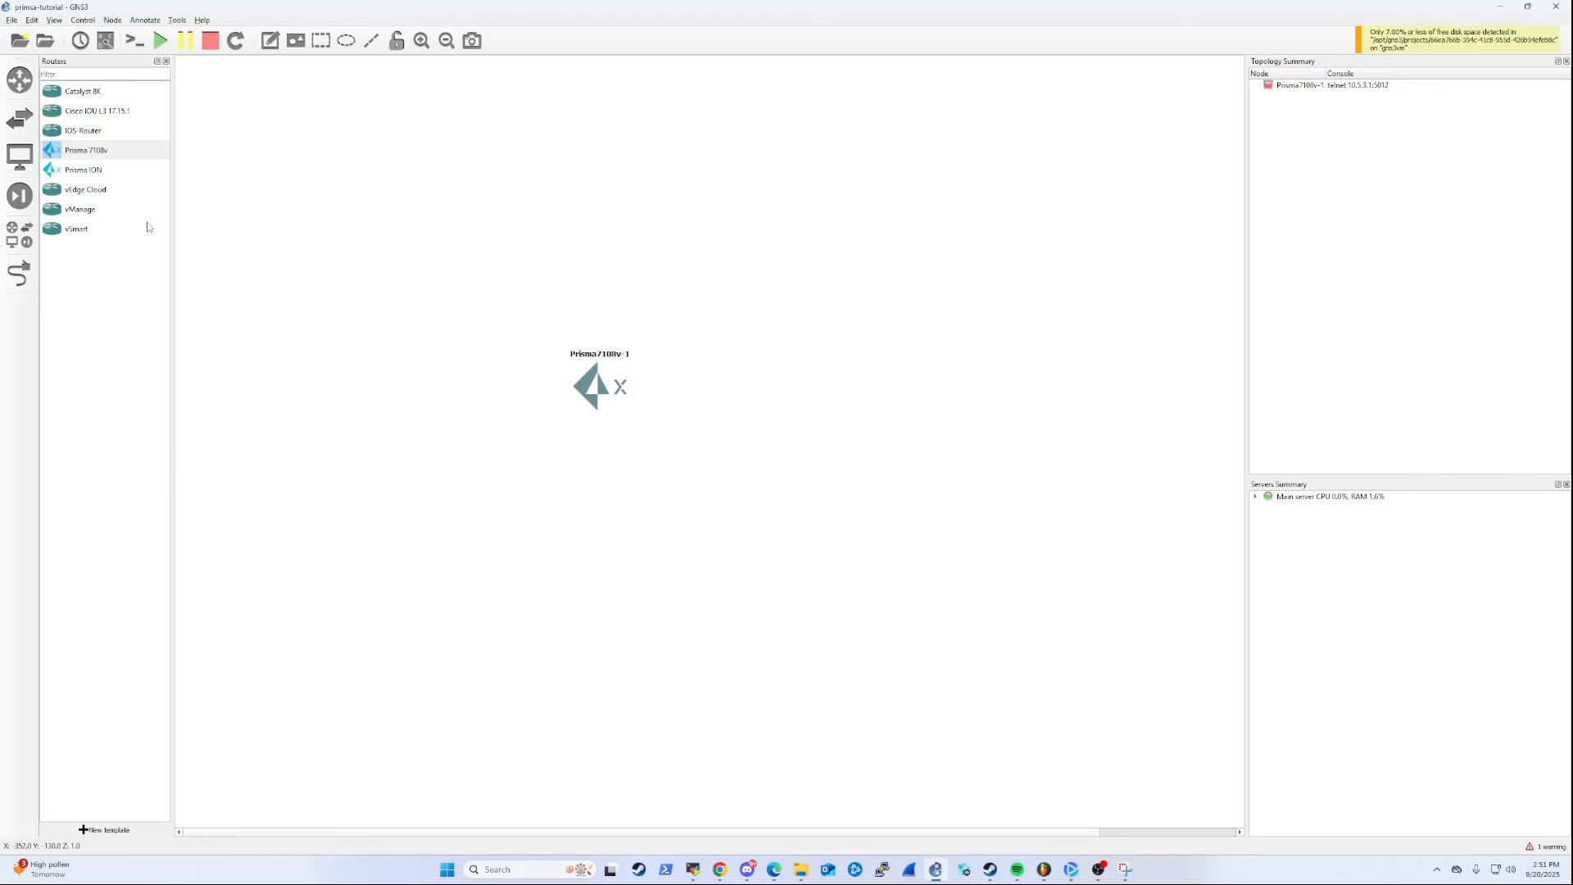
Place a NAT node above and to the left of the Prisma 7108v router and adjust its position.
{"action": "left_click", "coordinate": [19, 156]}
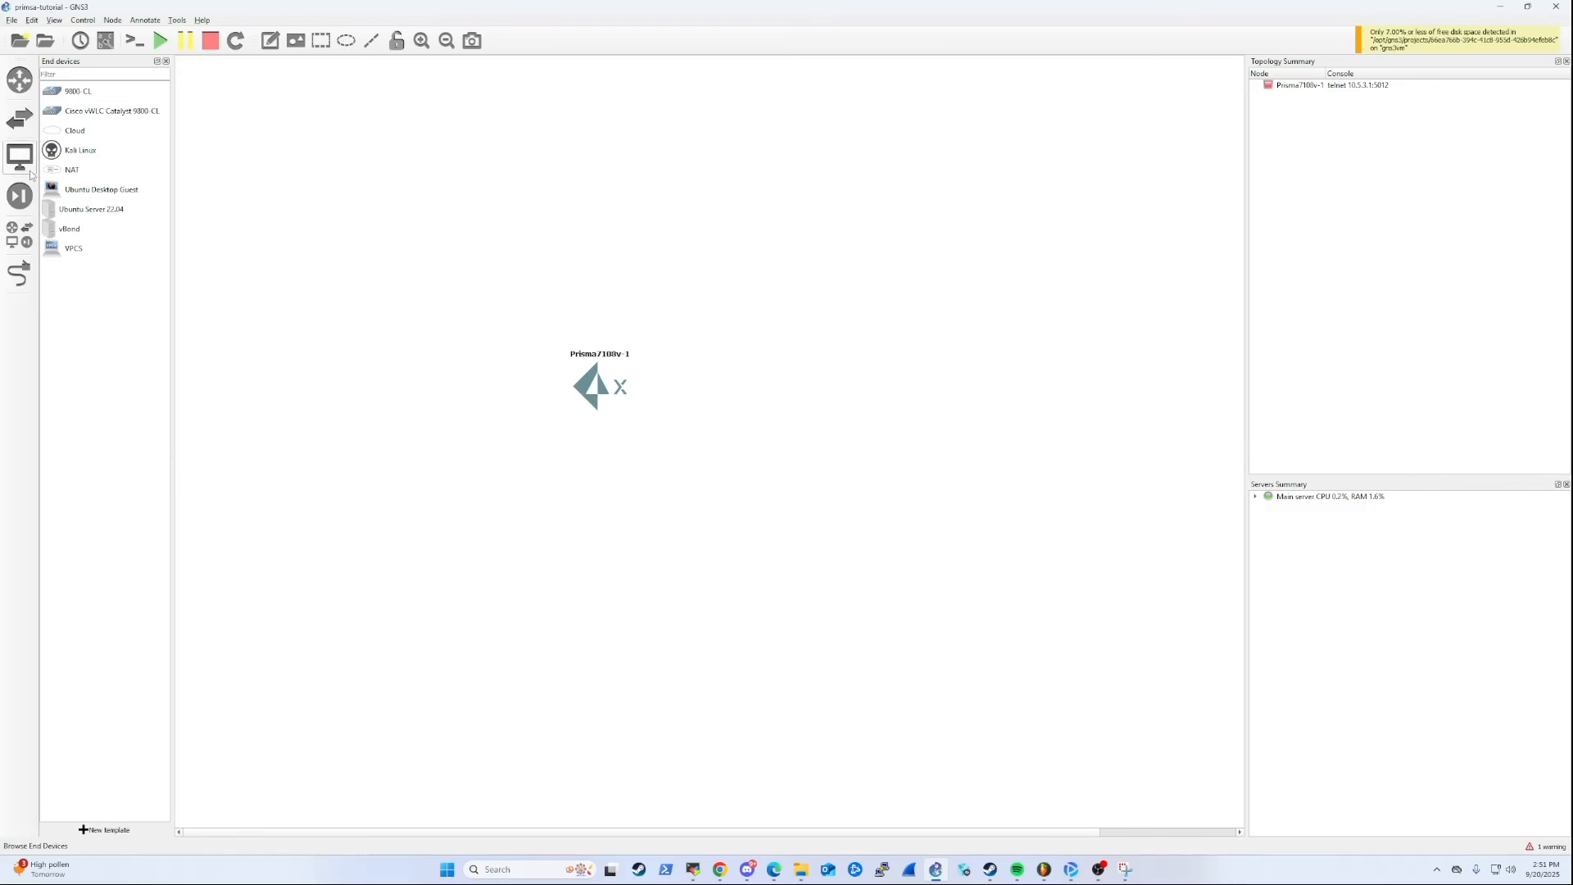
{"action": "left_click_drag", "start_coordinate": [65, 169], "coordinate": [376, 329]}
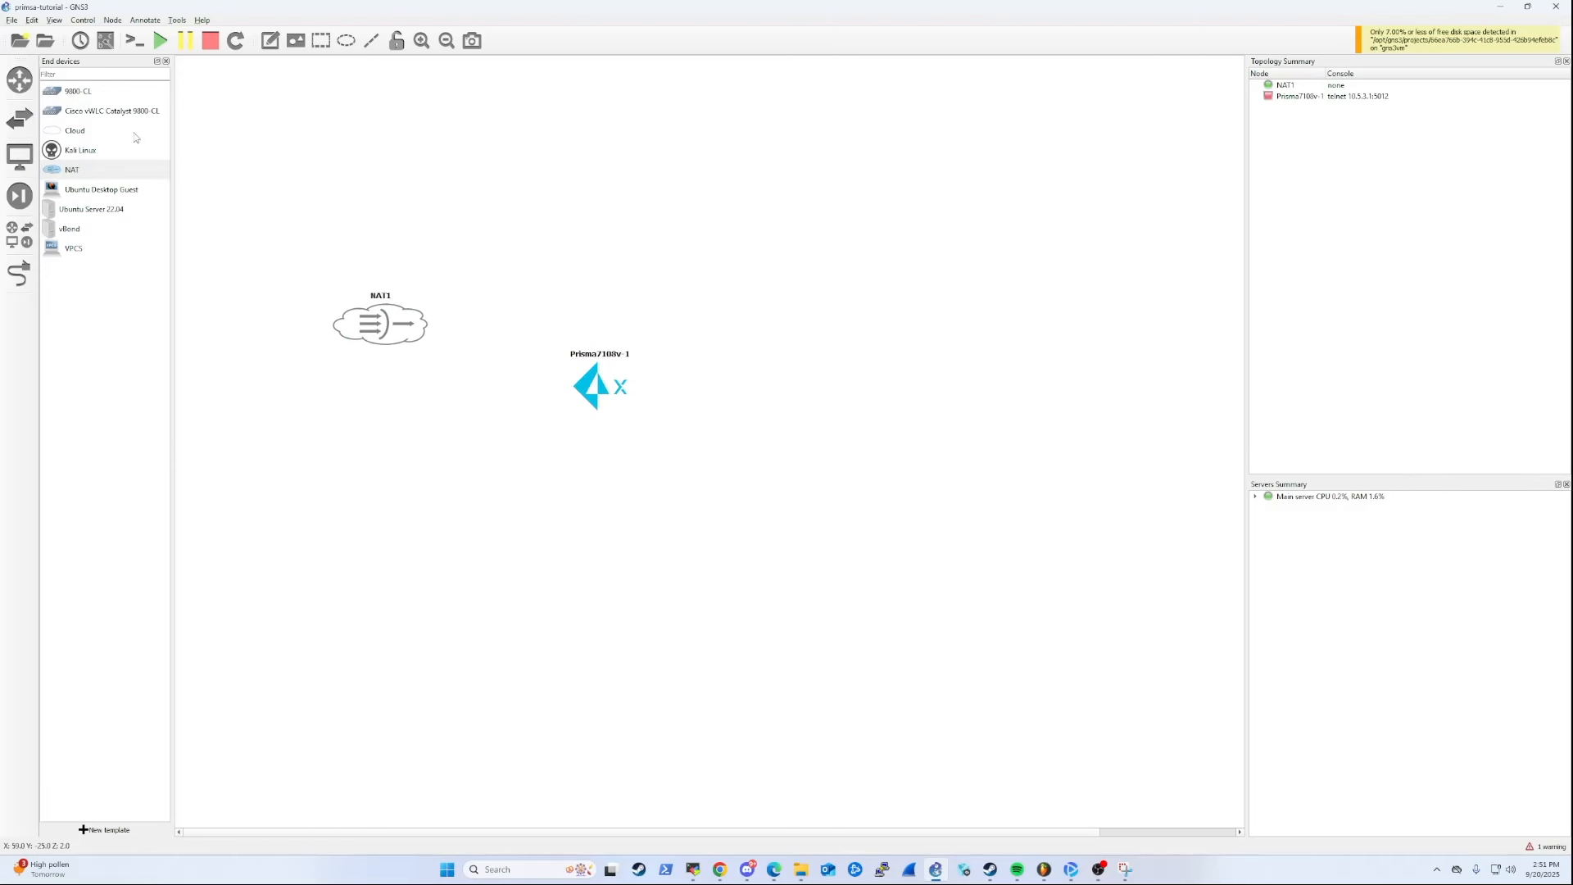
{"action": "left_click", "coordinate": [65, 133]}
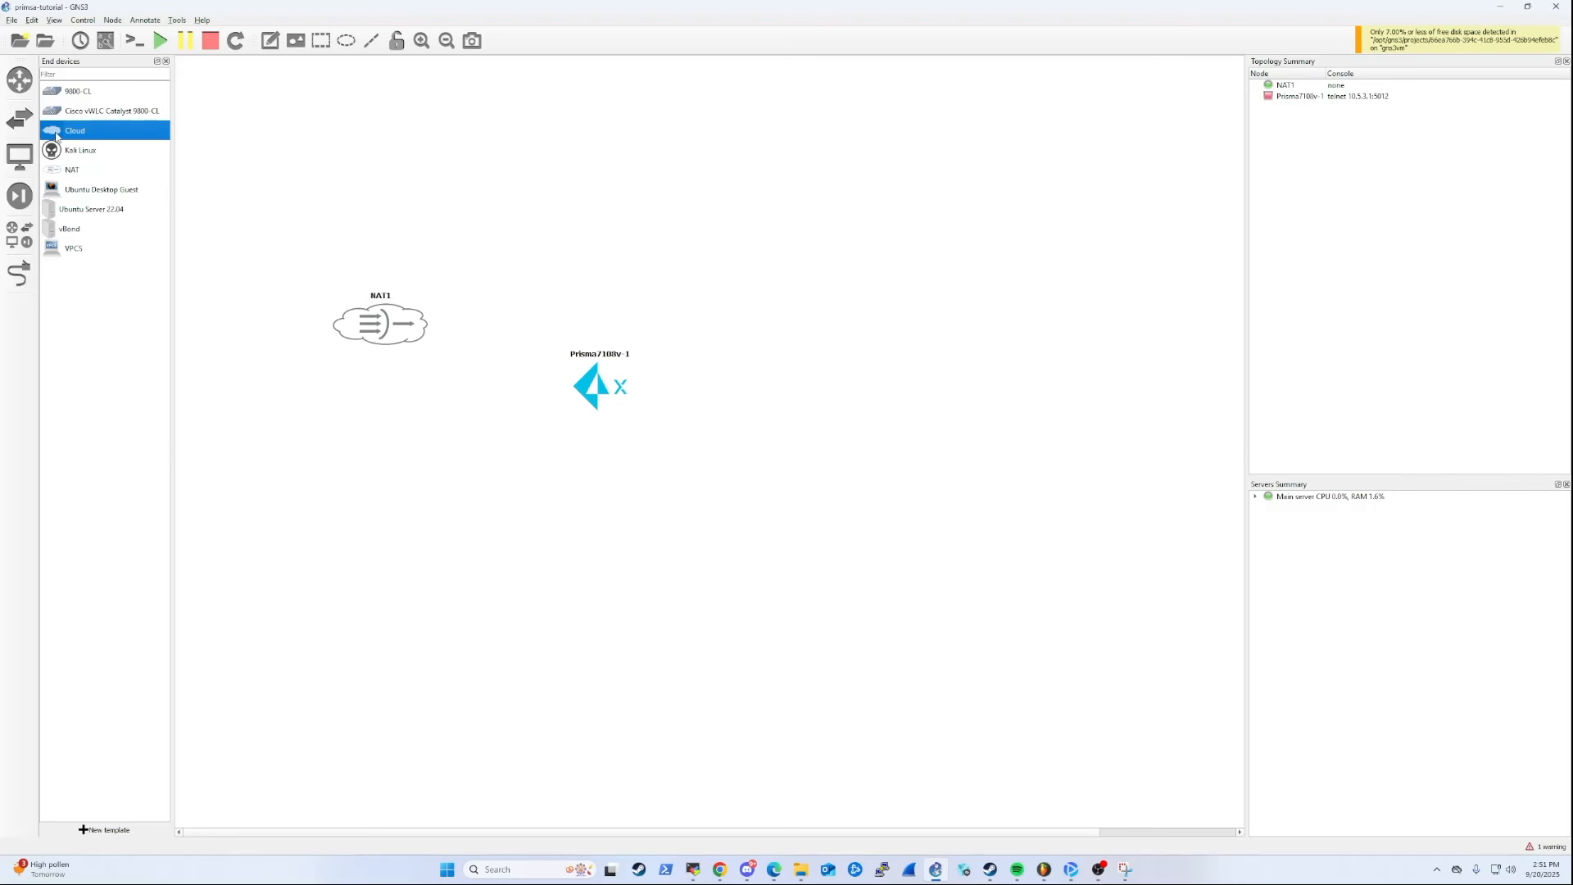
{"action": "left_click", "coordinate": [366, 240]}
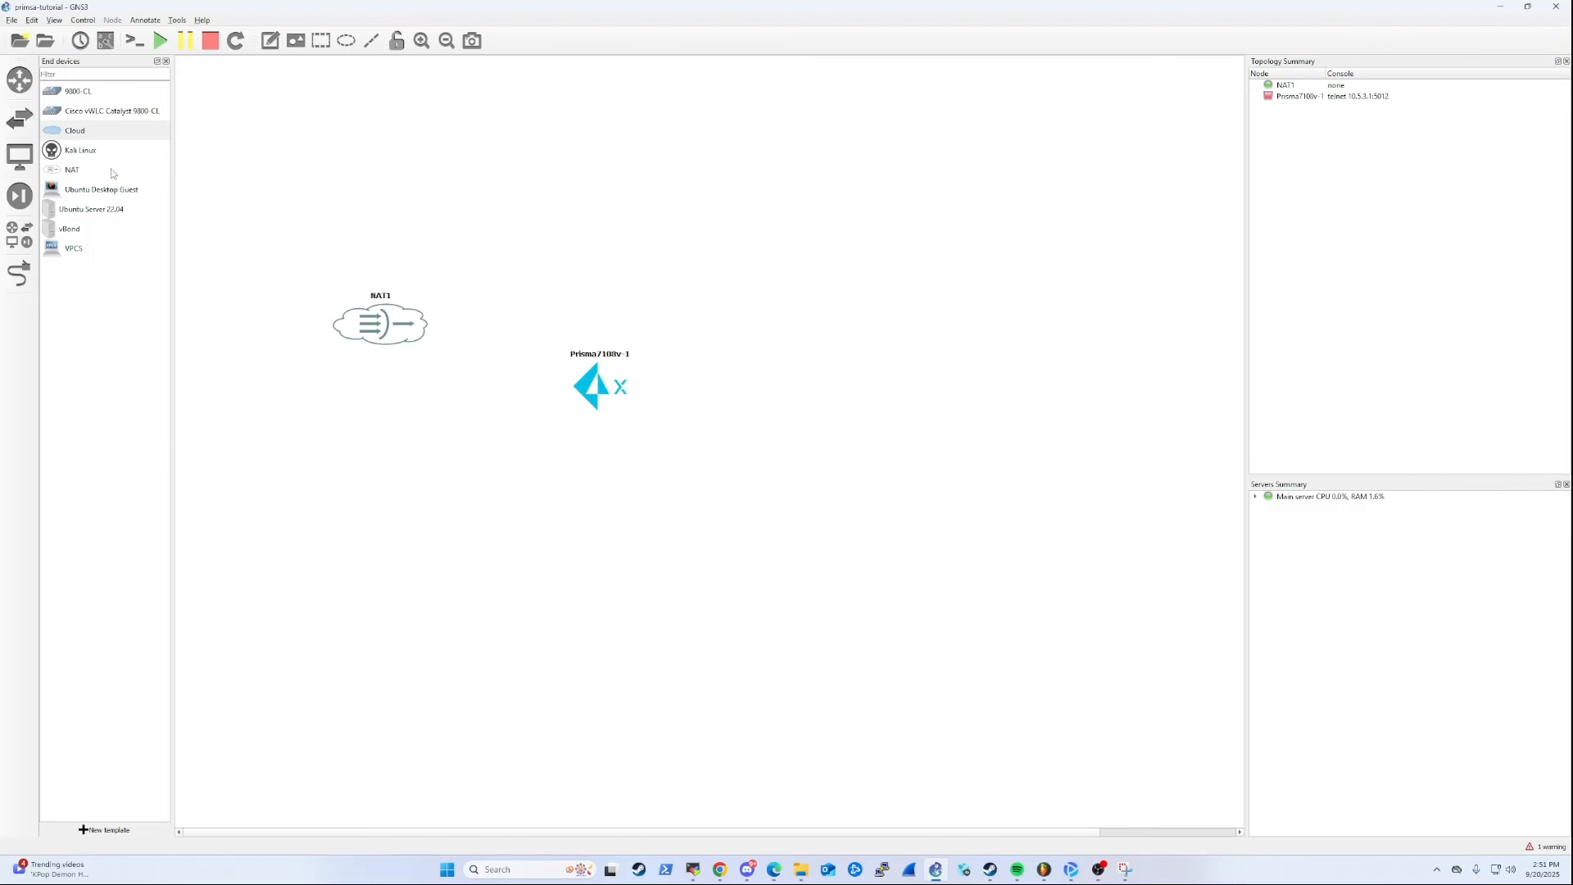
{"action": "mouse_move", "coordinate": [406, 331]}
{"action": "left_mouse_down"}
{"action": "mouse_move", "coordinate": [391, 327]}
{"action": "mouse_move", "coordinate": [420, 321]}
{"action": "left_mouse_up"}
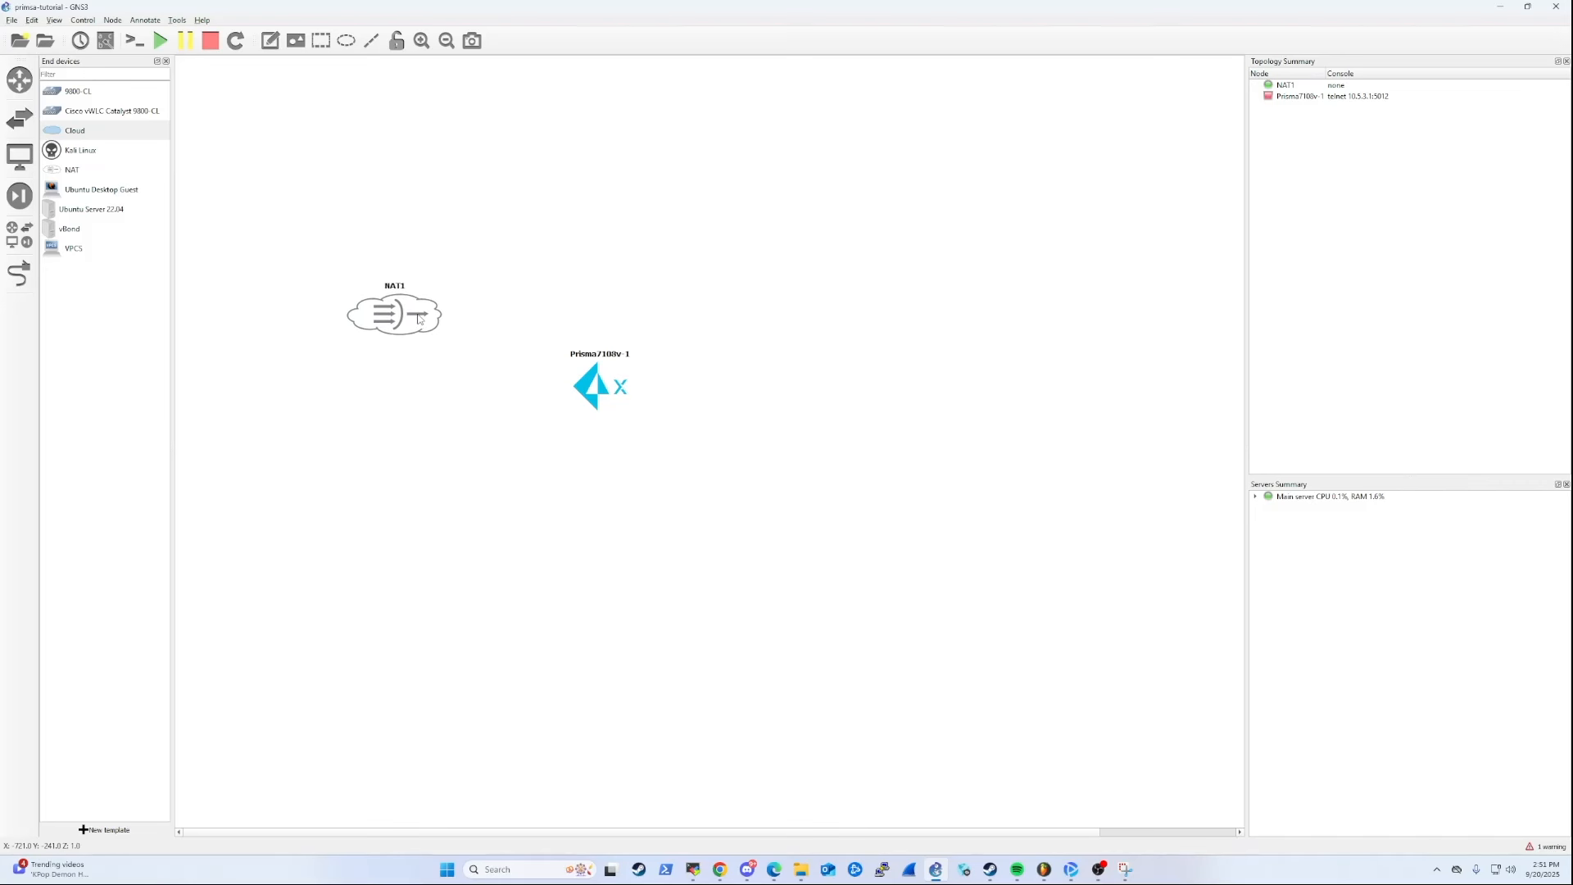
{"action": "left_click", "coordinate": [108, 132]}
{"action": "left_click_drag", "start_coordinate": [409, 319], "coordinate": [407, 331]}
{"action": "left_click", "coordinate": [19, 274]}
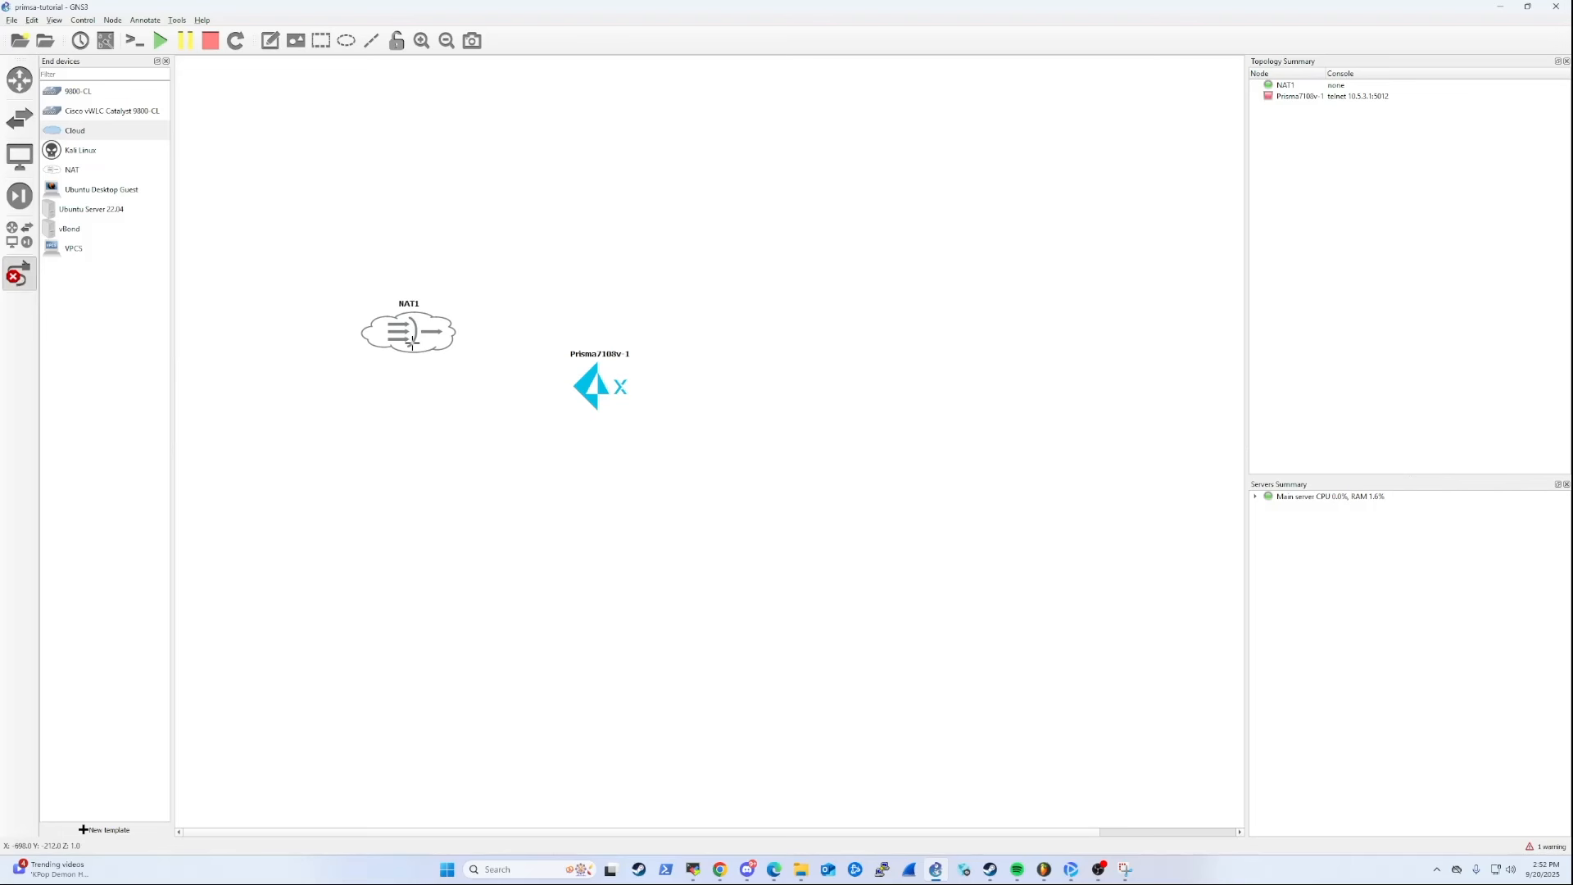
{"action": "left_click", "coordinate": [412, 341]}
{"action": "left_click", "coordinate": [420, 350]}
{"action": "key", "text": "Escape"}
Add an Ethernet switch between the NAT node and the Prisma 7108v router, arranging NAT and switch in a row with the router below.
{"action": "left_click_drag", "start_coordinate": [585, 401], "coordinate": [623, 442]}
{"action": "left_click", "coordinate": [19, 119]}
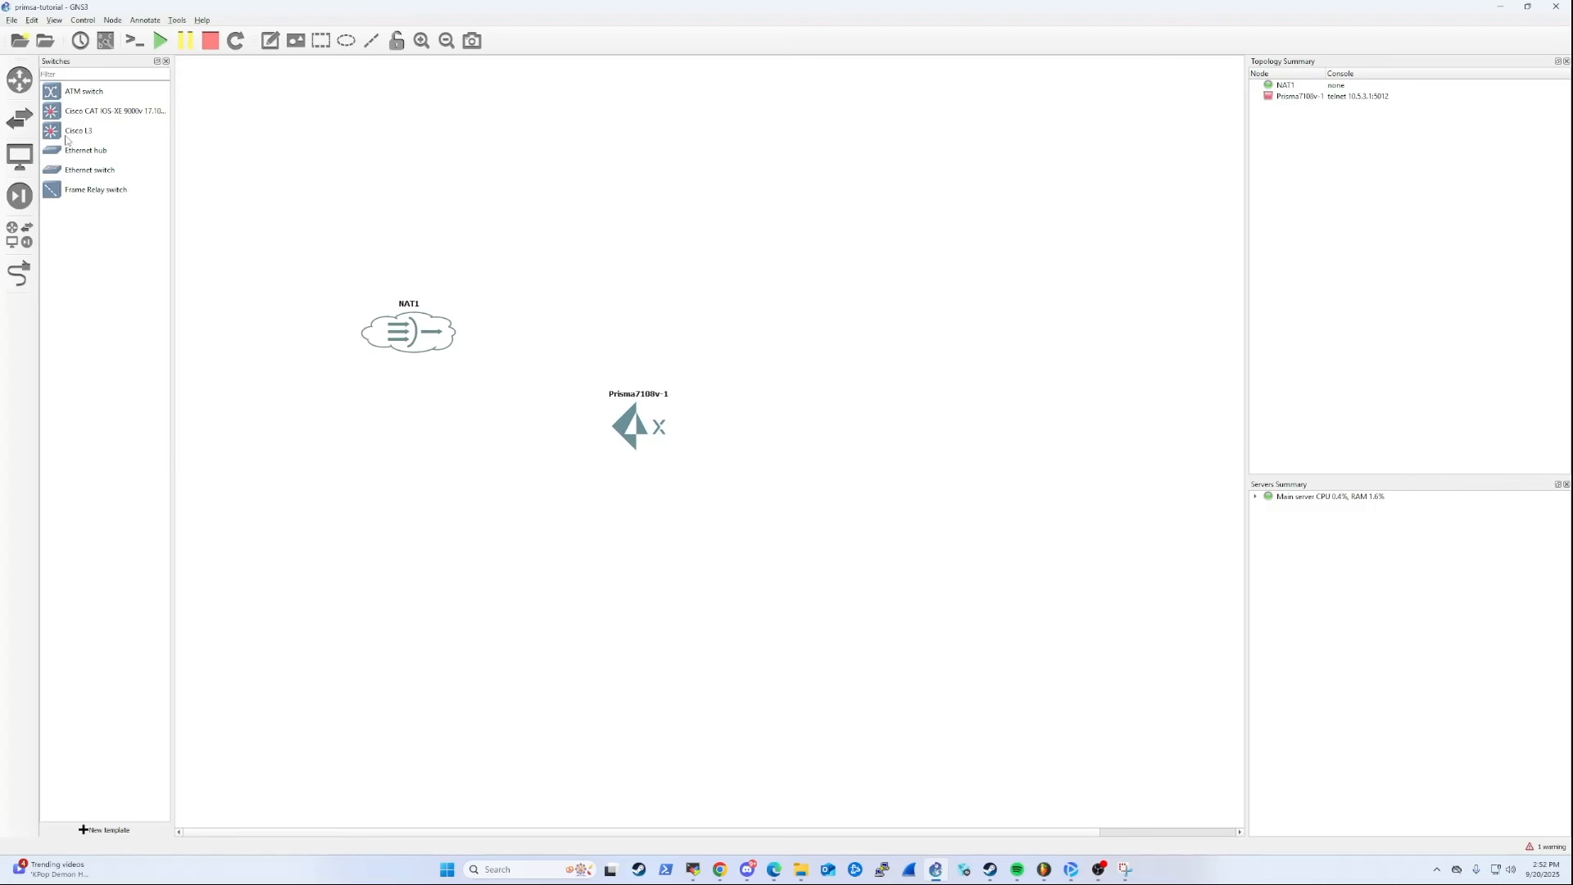
{"action": "left_click_drag", "start_coordinate": [72, 168], "coordinate": [533, 253]}
{"action": "left_click", "coordinate": [21, 159]}
{"action": "left_click", "coordinate": [19, 121]}
{"action": "left_click", "coordinate": [19, 85]}
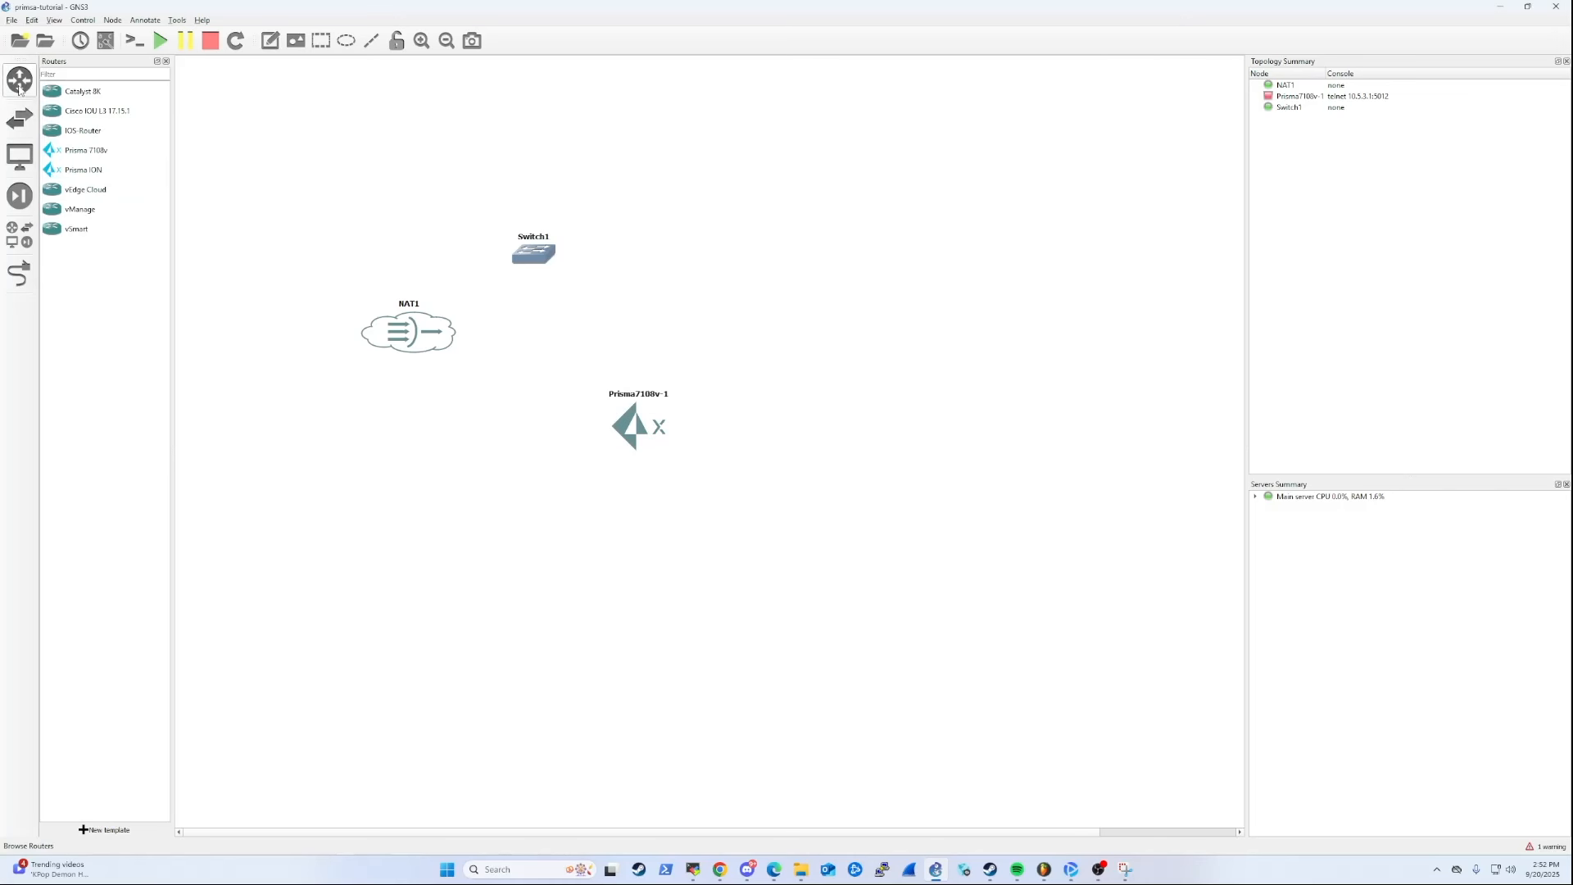
{"action": "left_click_drag", "start_coordinate": [533, 254], "coordinate": [548, 295]}
{"action": "left_click_drag", "start_coordinate": [430, 333], "coordinate": [412, 299]}
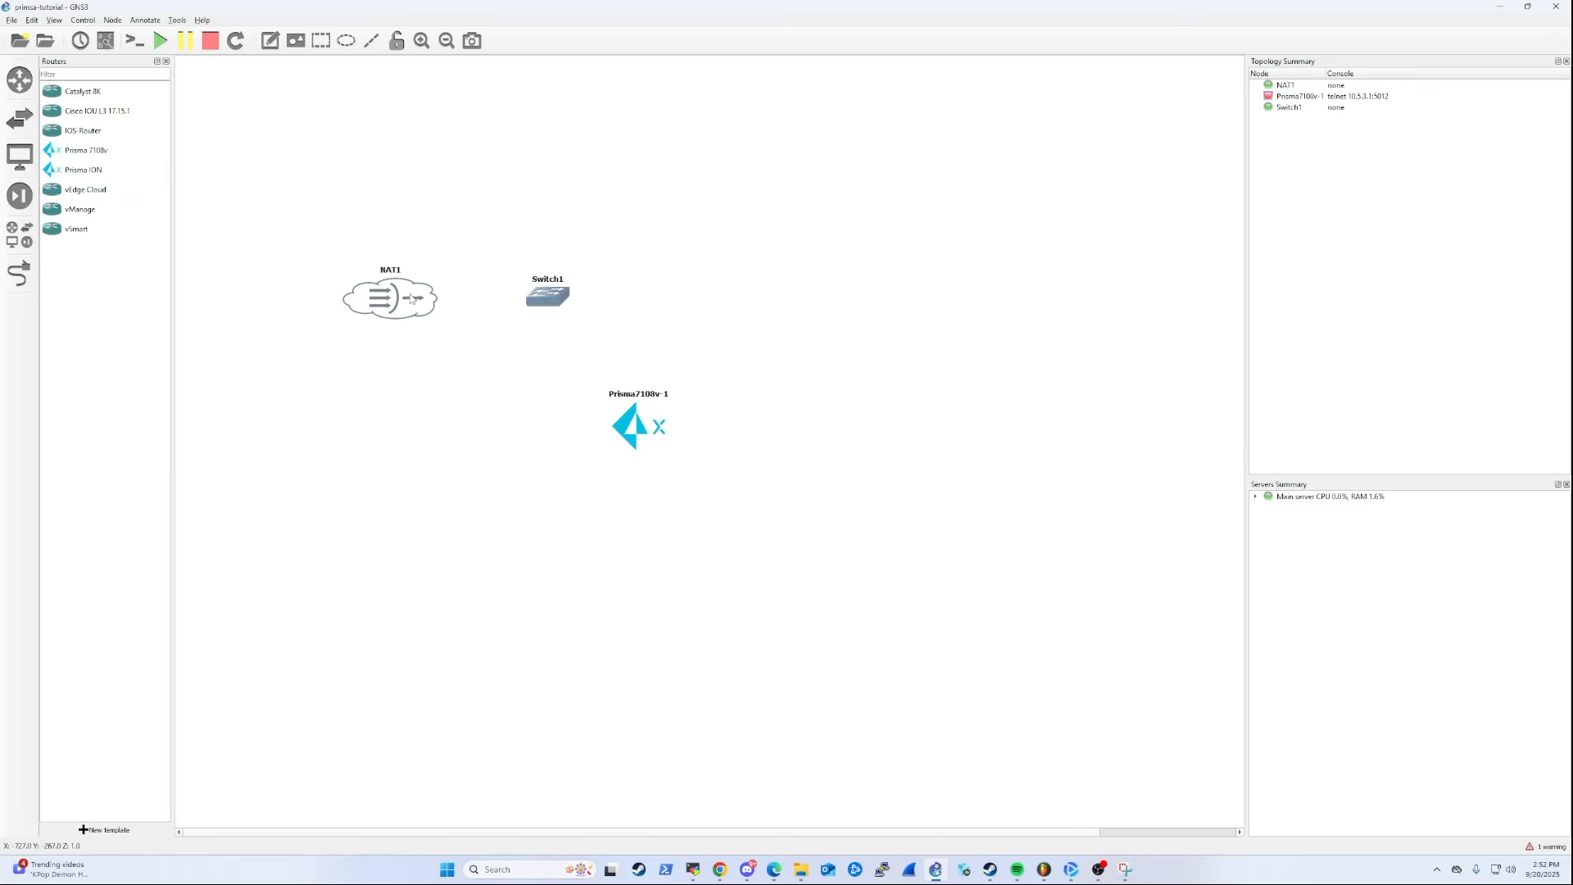
Link the NAT node to the Ethernet switch.
{"action": "left_click", "coordinate": [19, 272]}
{"action": "left_click", "coordinate": [417, 303]}
{"action": "left_click", "coordinate": [434, 306]}
{"action": "left_click", "coordinate": [540, 298]}
{"action": "left_click", "coordinate": [542, 303]}
Link the Ethernet switch to Ethernet0 on the Prisma 7108v router and finish adding links.
{"action": "left_click", "coordinate": [541, 305]}
{"action": "left_click", "coordinate": [558, 320]}
{"action": "left_click", "coordinate": [625, 423]}
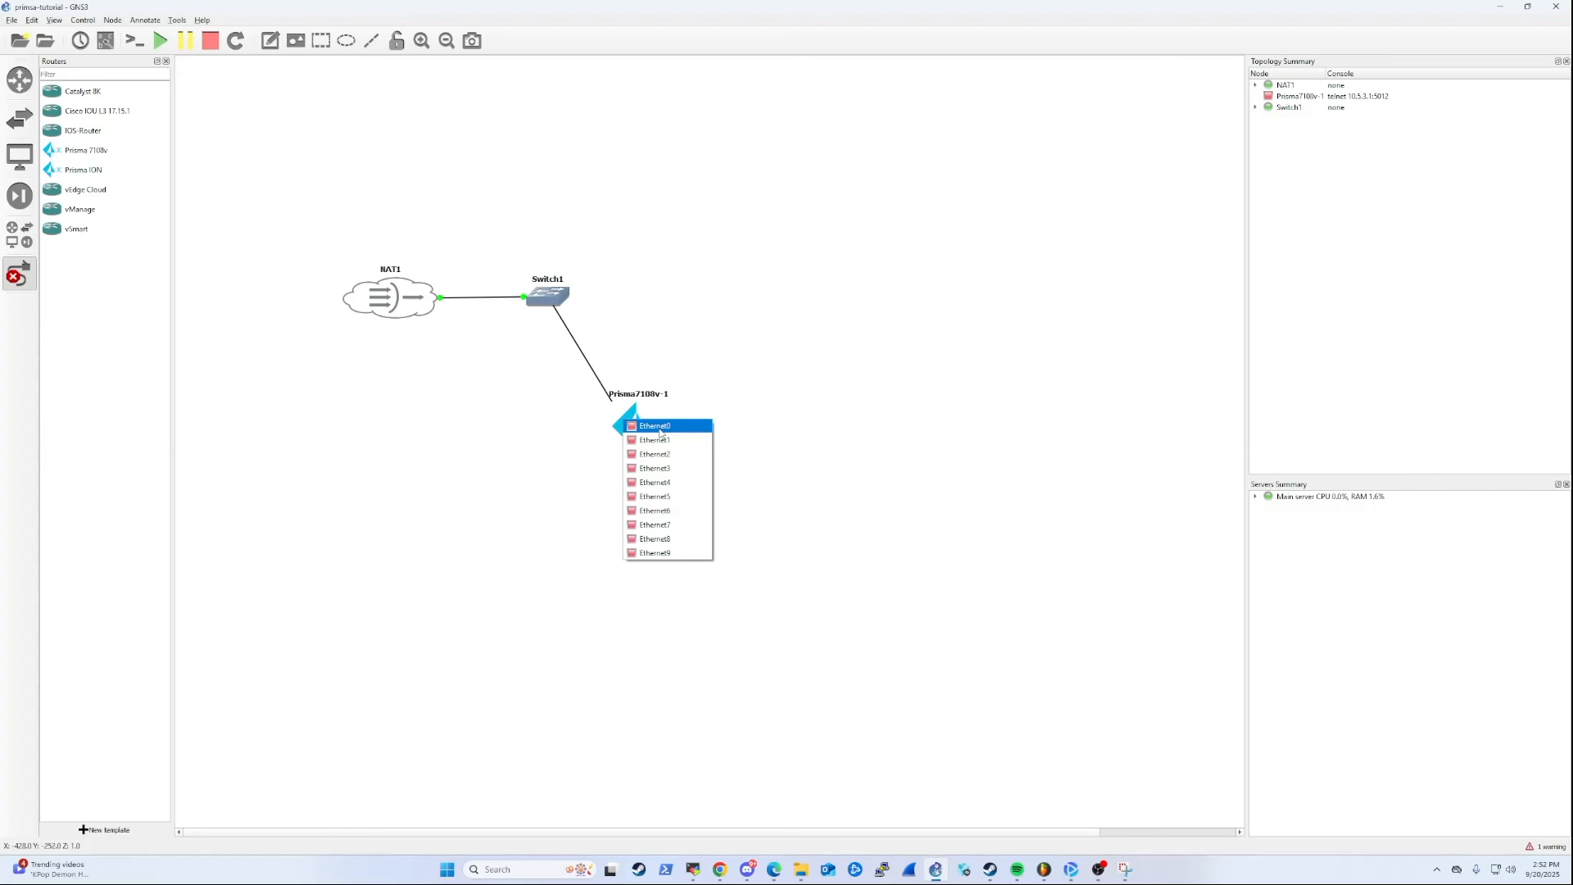
{"action": "left_click", "coordinate": [660, 432]}
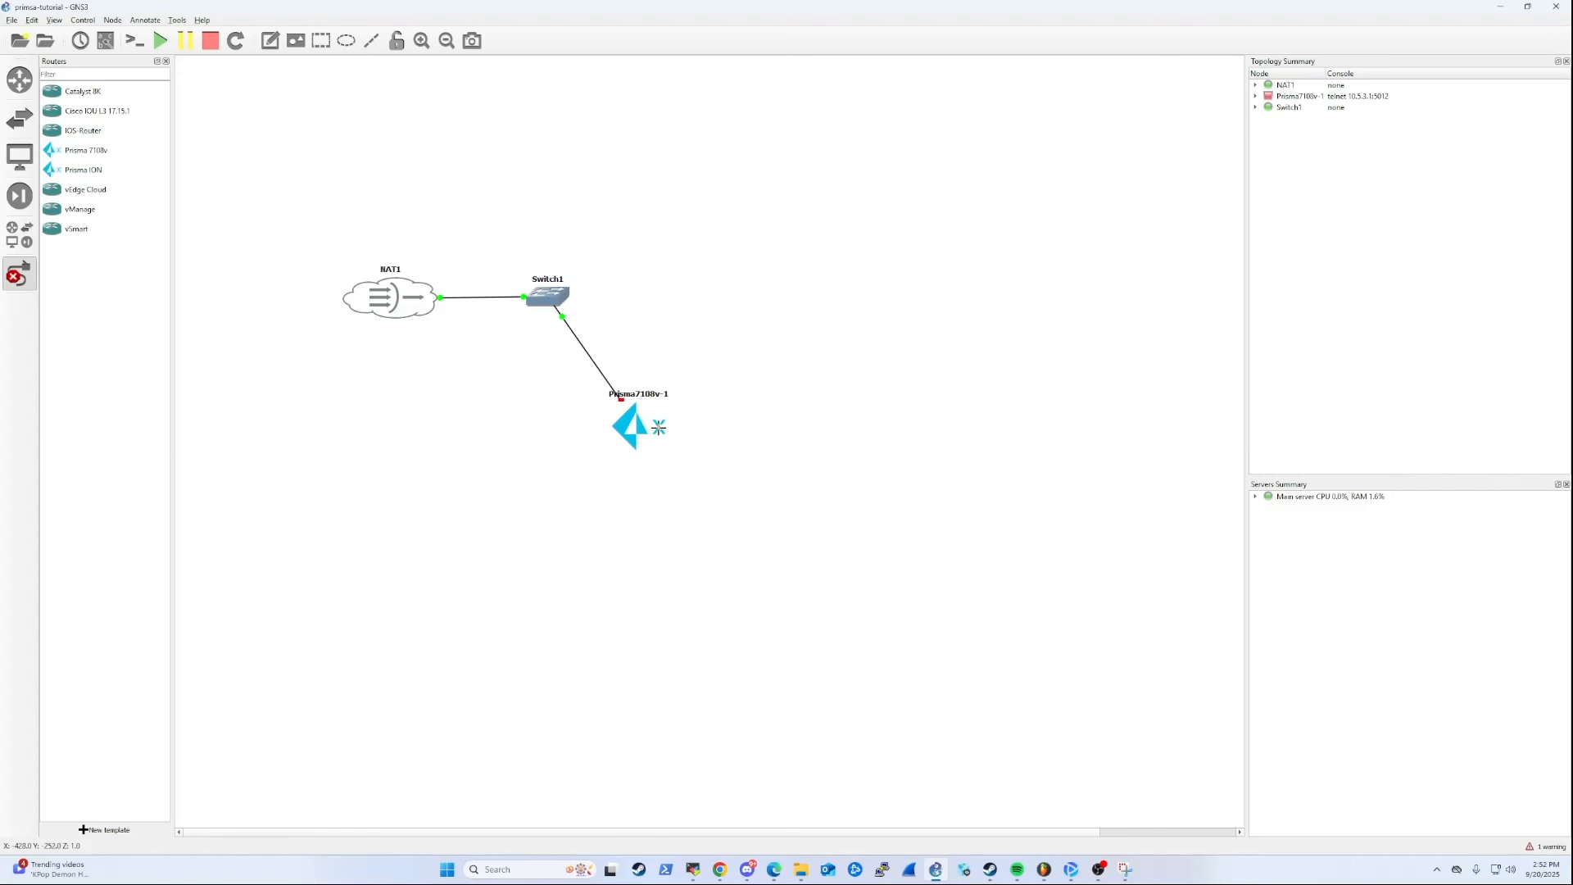
{"action": "left_click", "coordinate": [27, 281]}
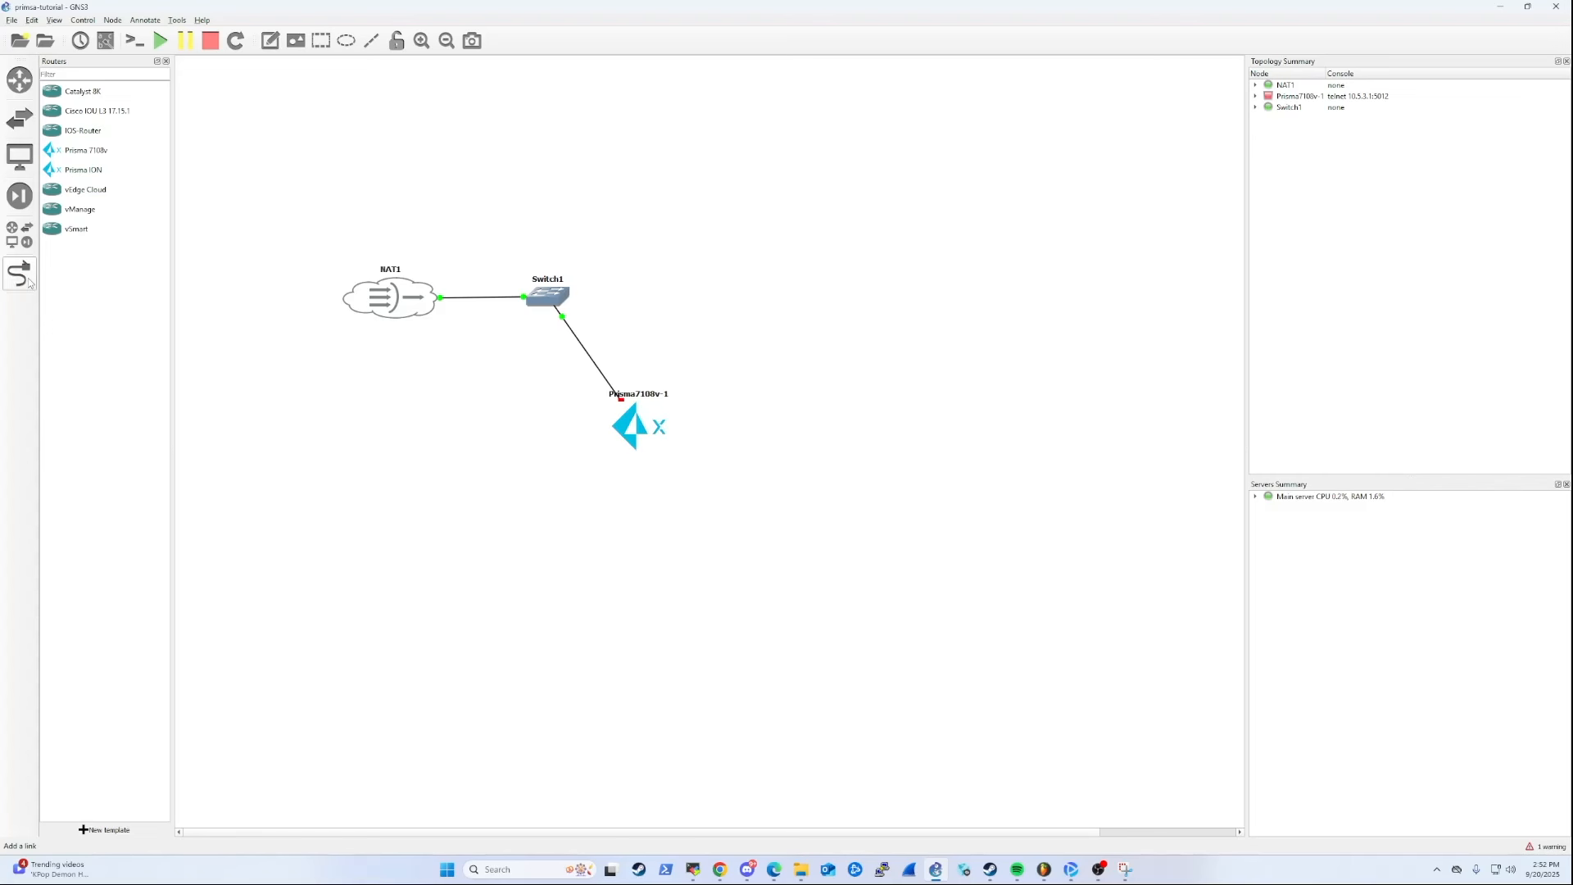
Move the Prisma 7108v router to the right of the switch and start it.
{"action": "left_click_drag", "start_coordinate": [641, 426], "coordinate": [723, 344]}
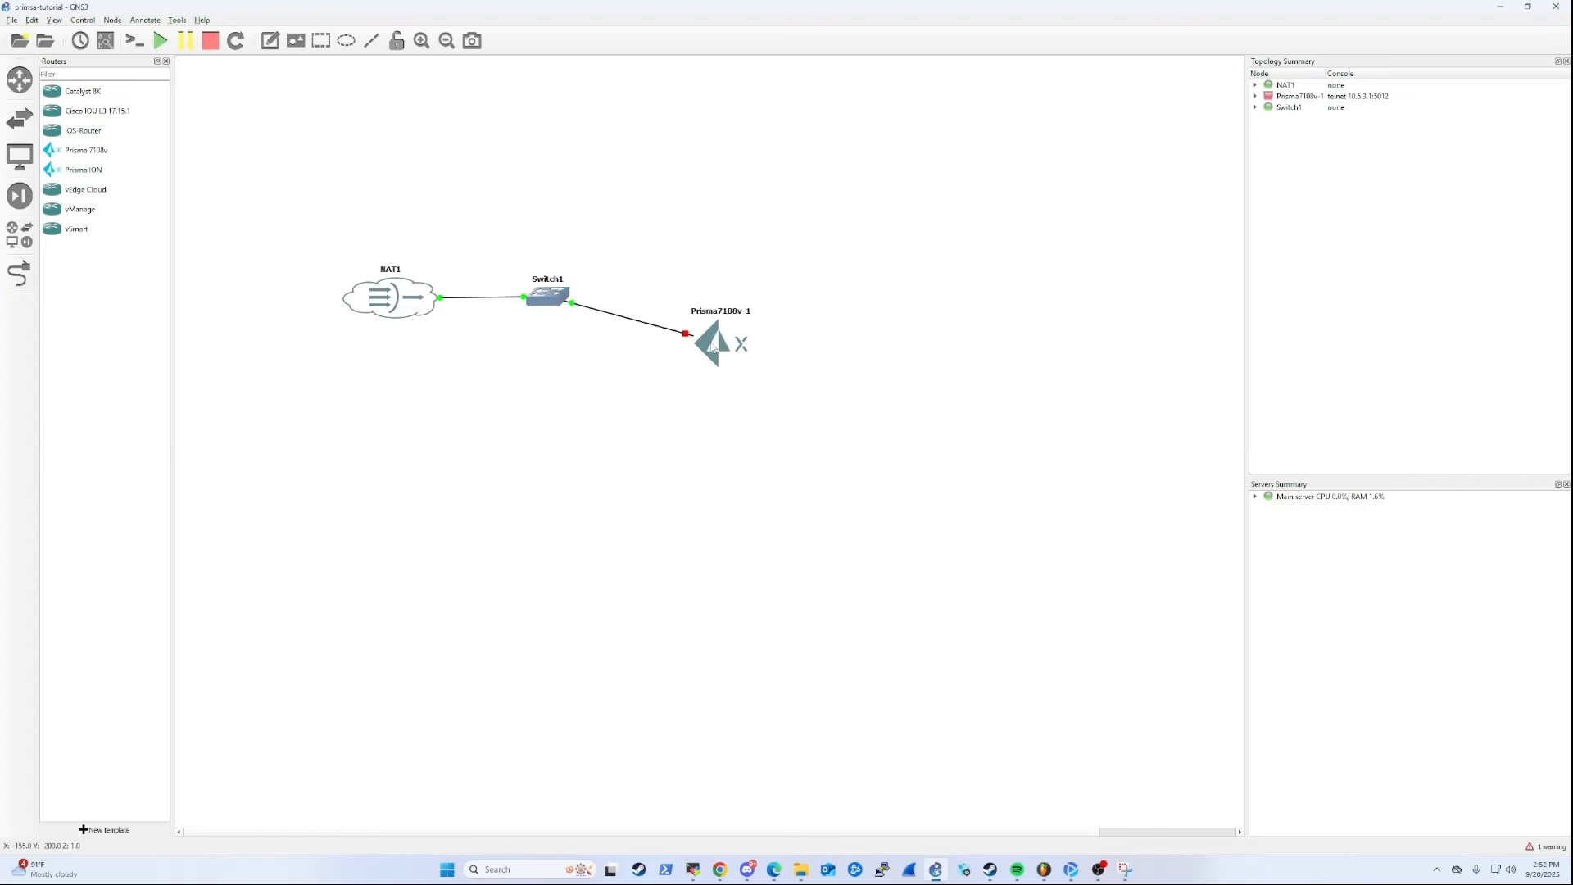
{"action": "right_click", "coordinate": [711, 344]}
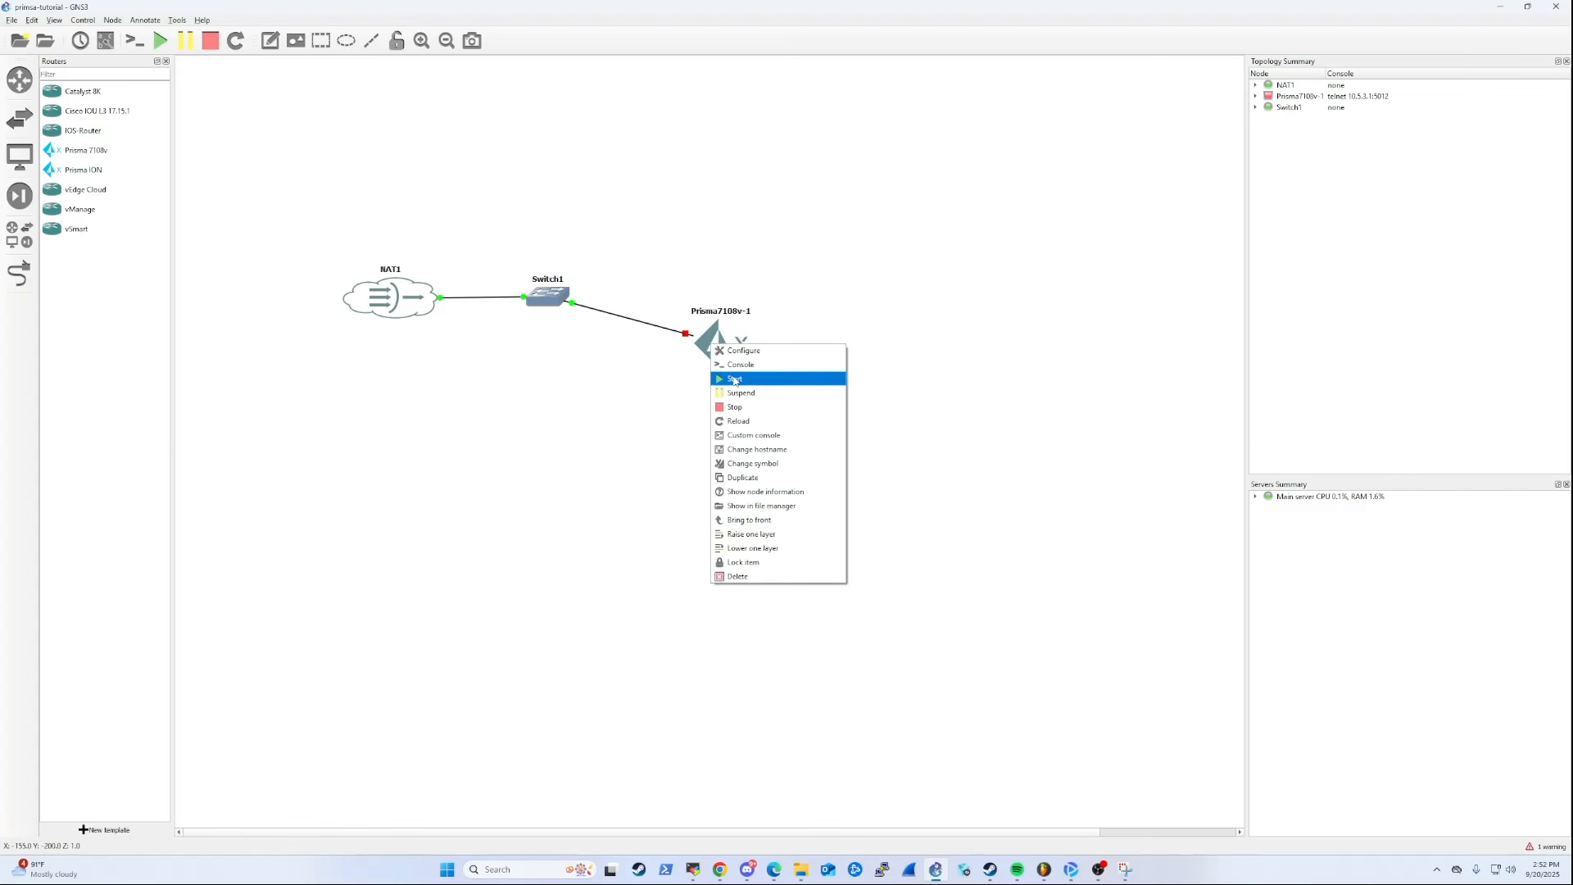
{"action": "left_click", "coordinate": [734, 379]}
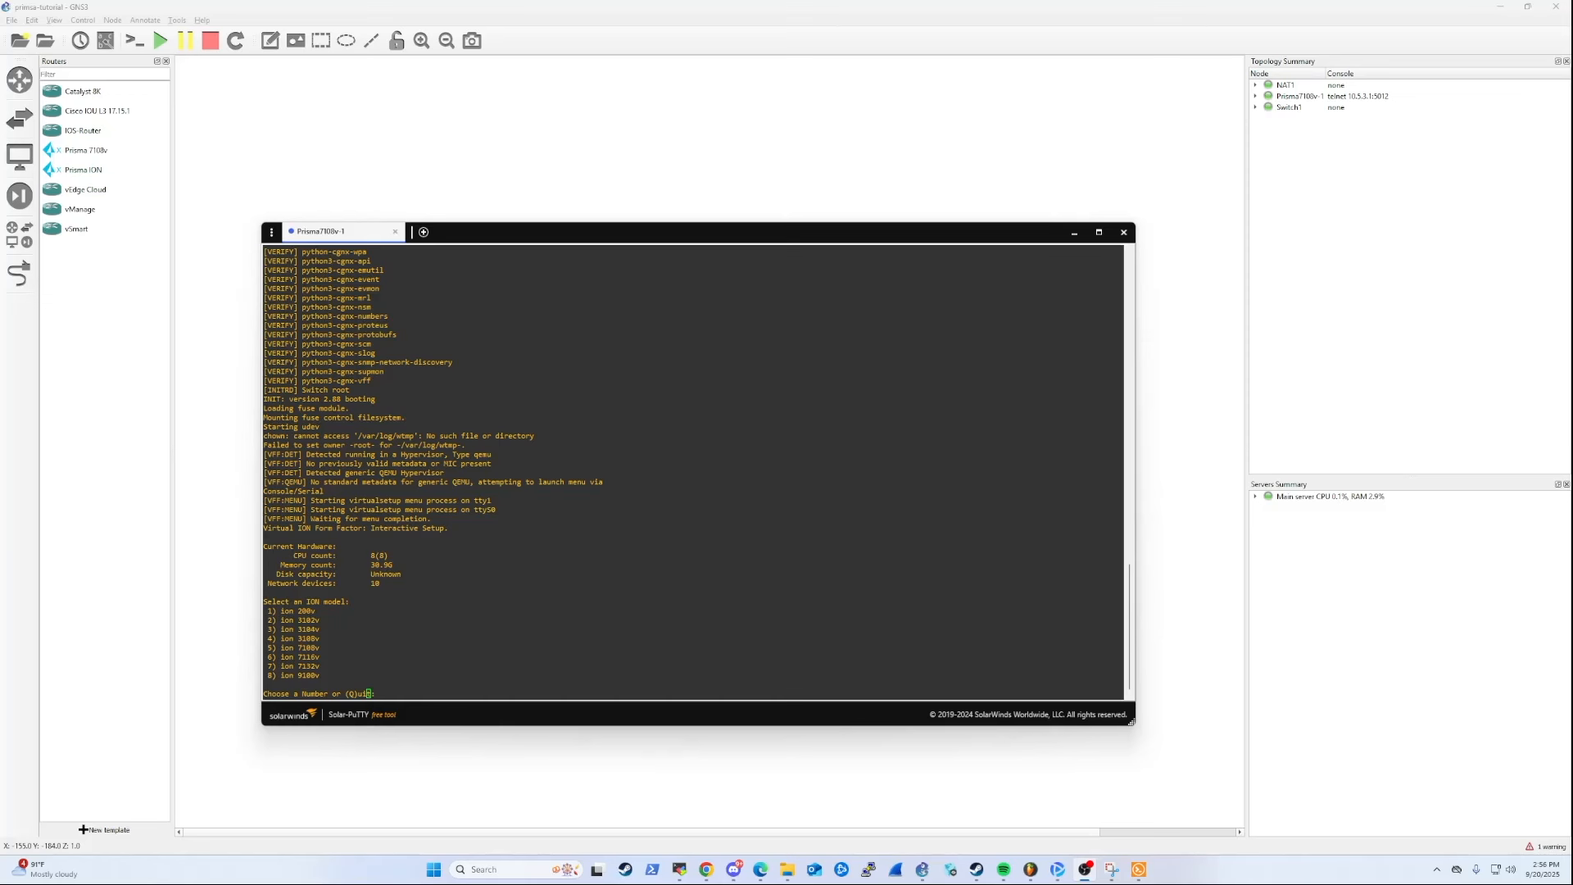
Open the Prisma 7108v router's console and place its window over the middle of the topology.
{"action": "left_click_drag", "start_coordinate": [464, 245], "coordinate": [496, 401]}
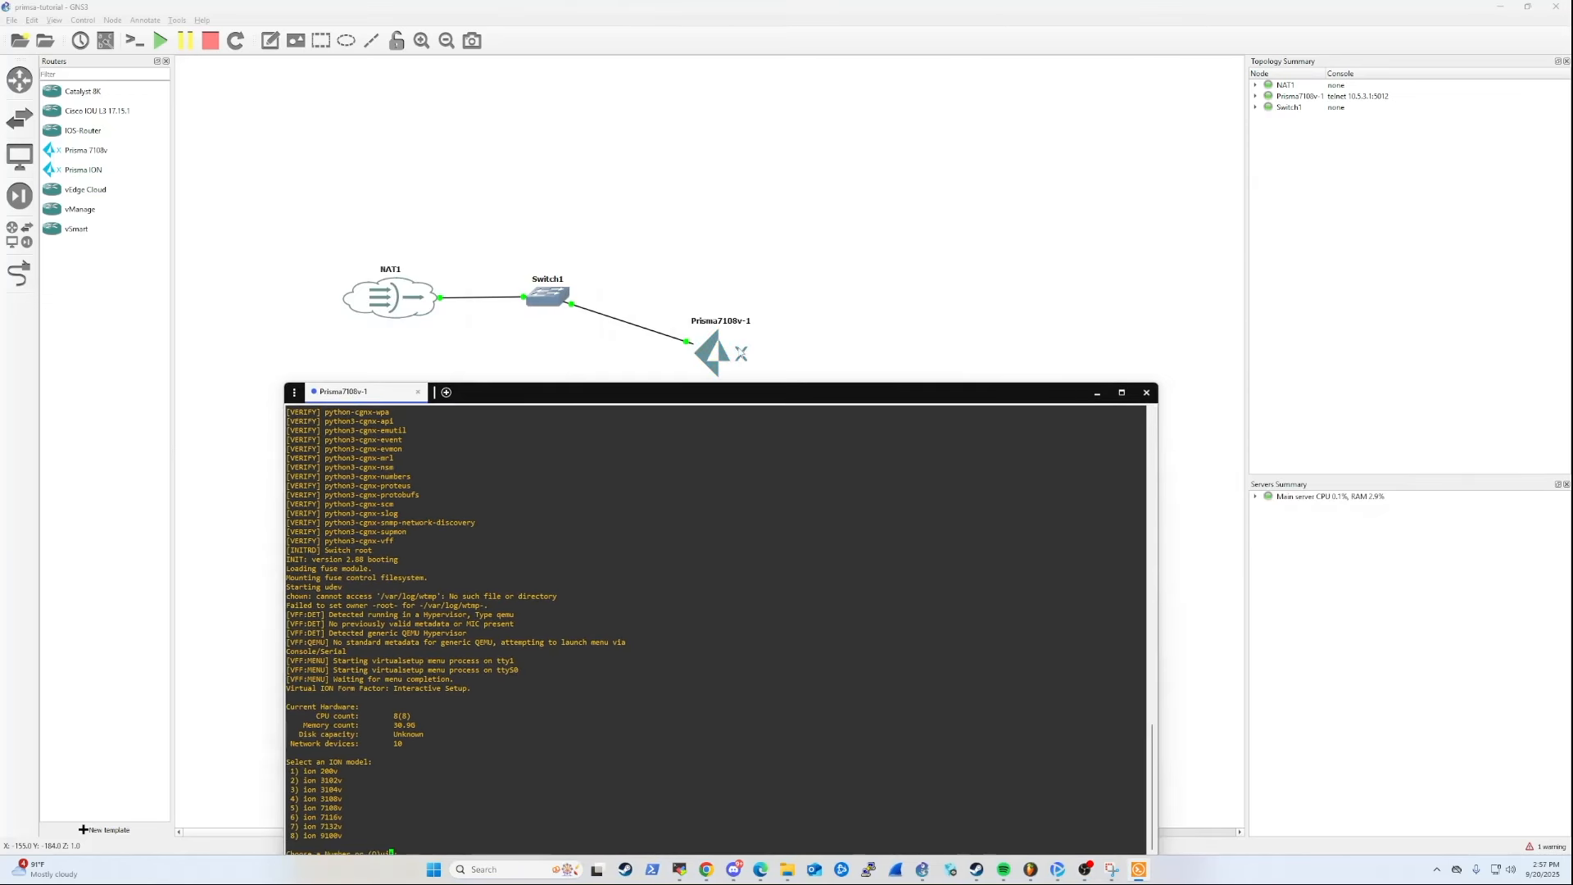
{"action": "right_click", "coordinate": [735, 348]}
{"action": "left_click", "coordinate": [765, 368]}
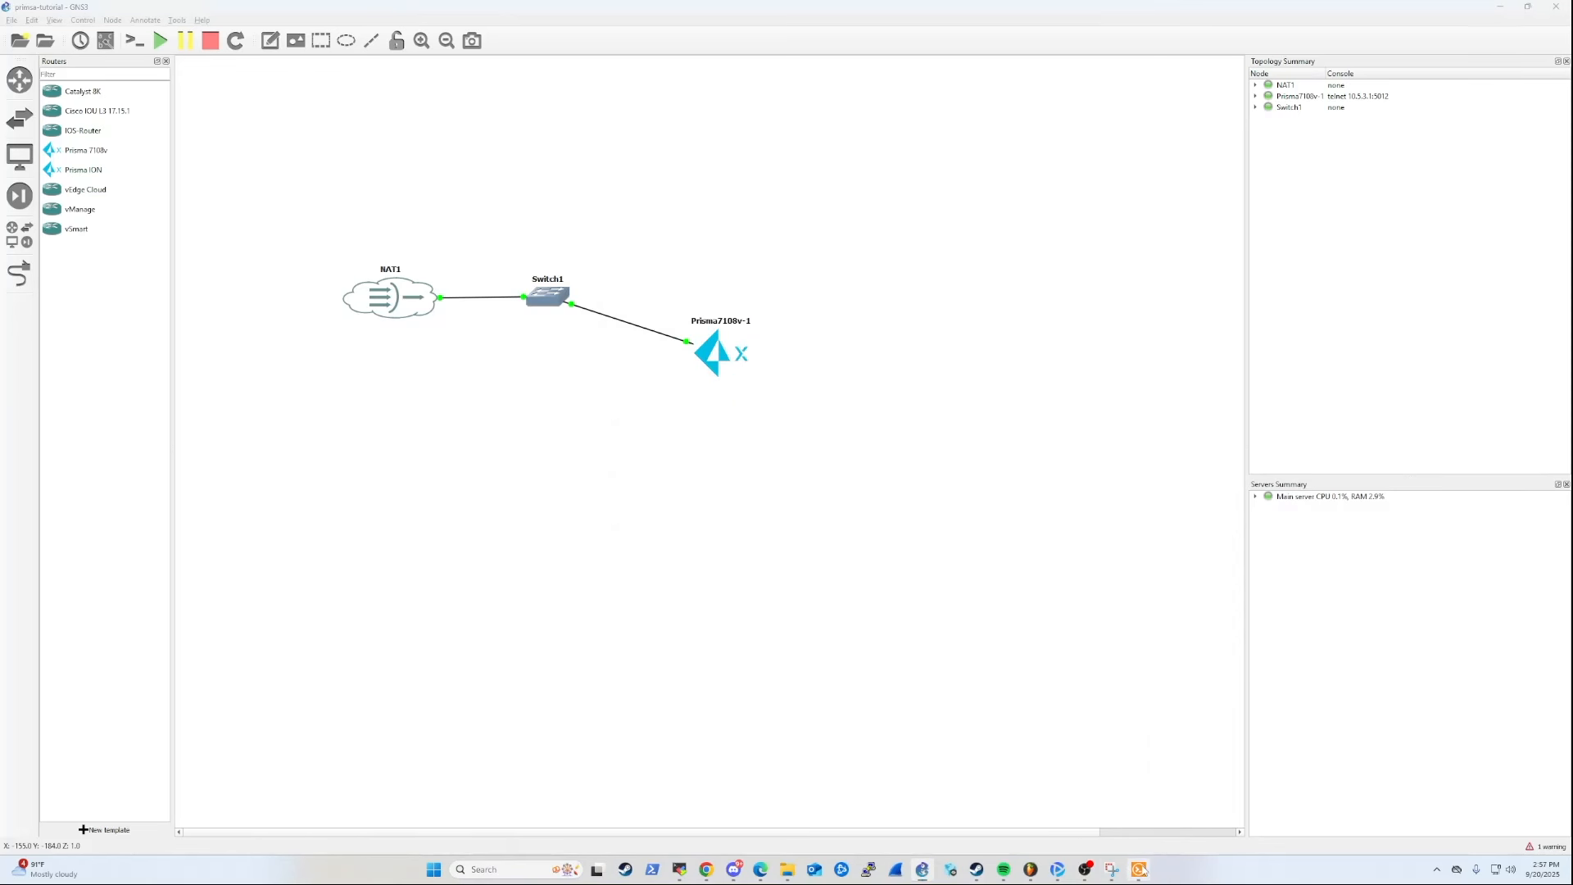
{"action": "left_click_drag", "start_coordinate": [540, 393], "coordinate": [517, 231]}
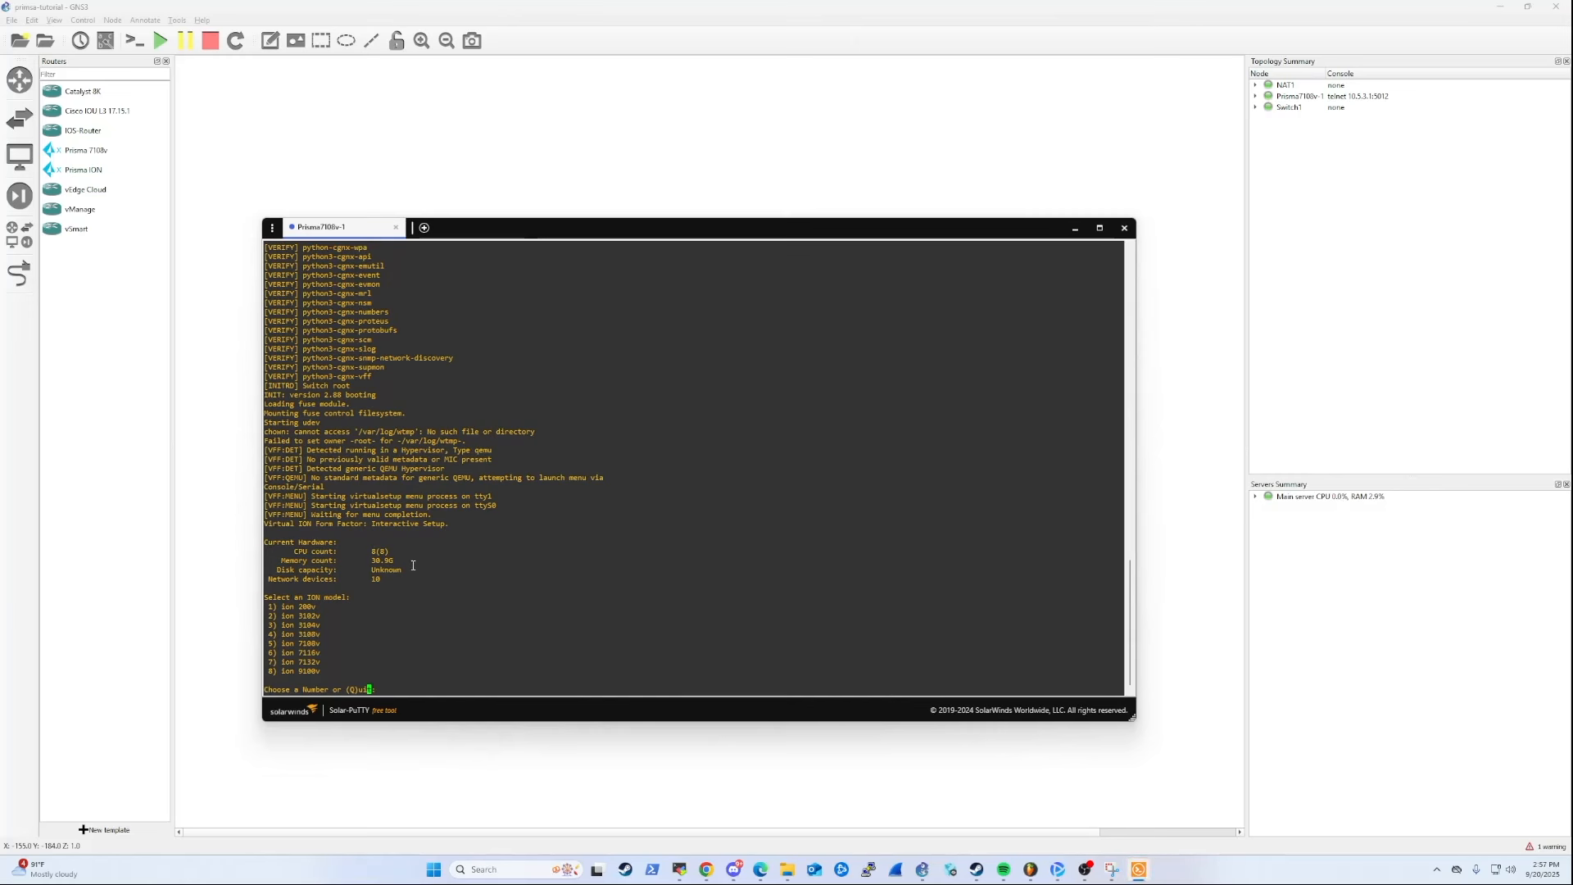
Choose option 5, ion 7108v, as the ION model in the console's interactive setup.
{"action": "left_click_drag", "start_coordinate": [331, 618], "coordinate": [270, 621]}
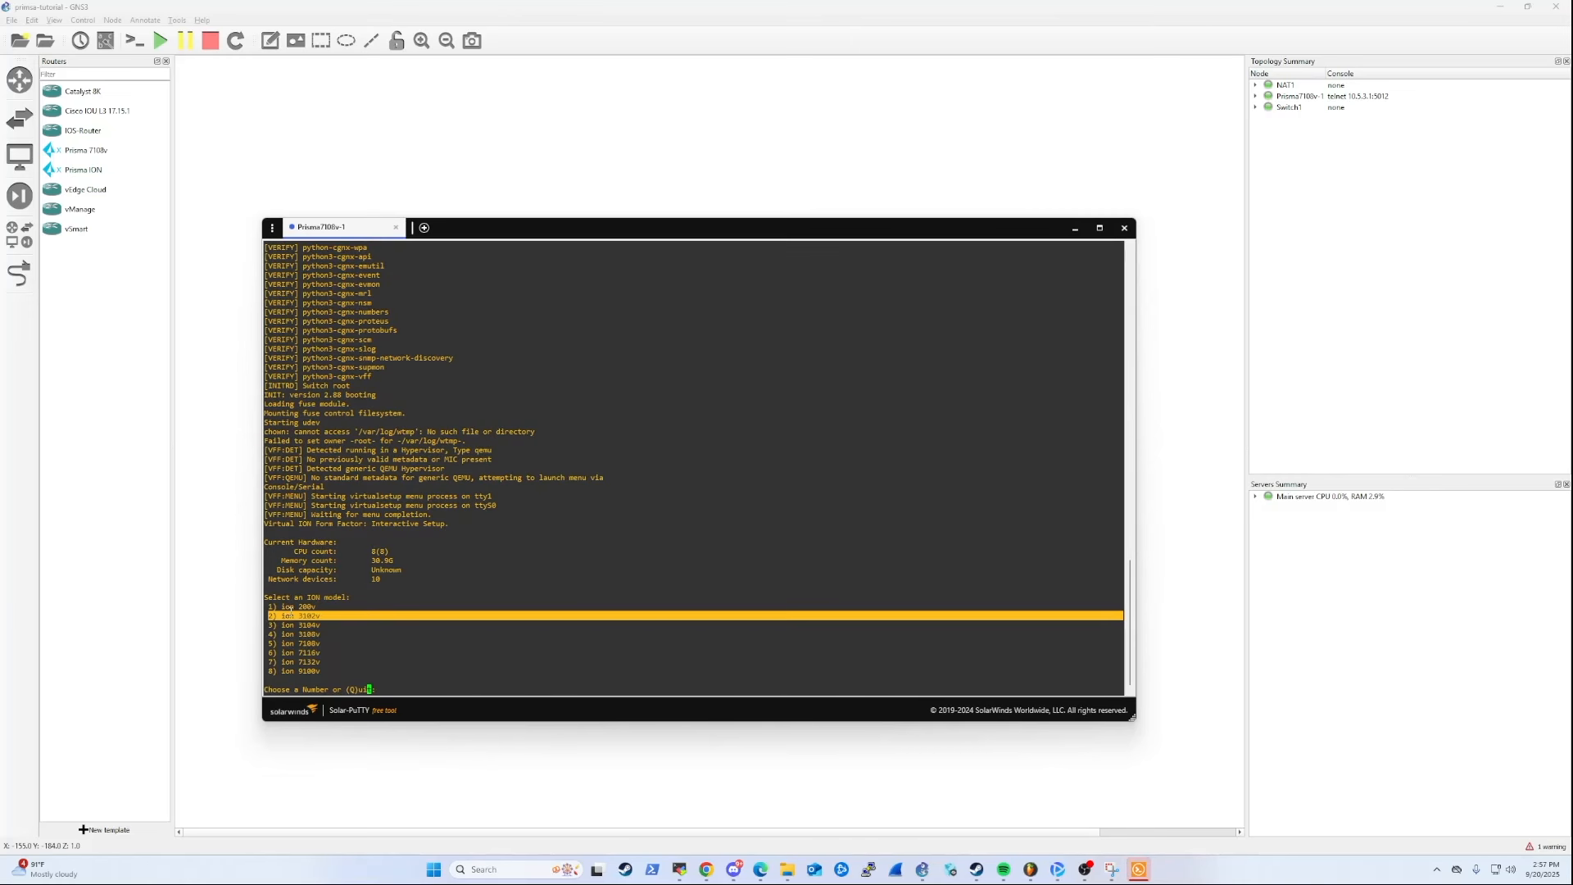
{"action": "left_click", "coordinate": [392, 664]}
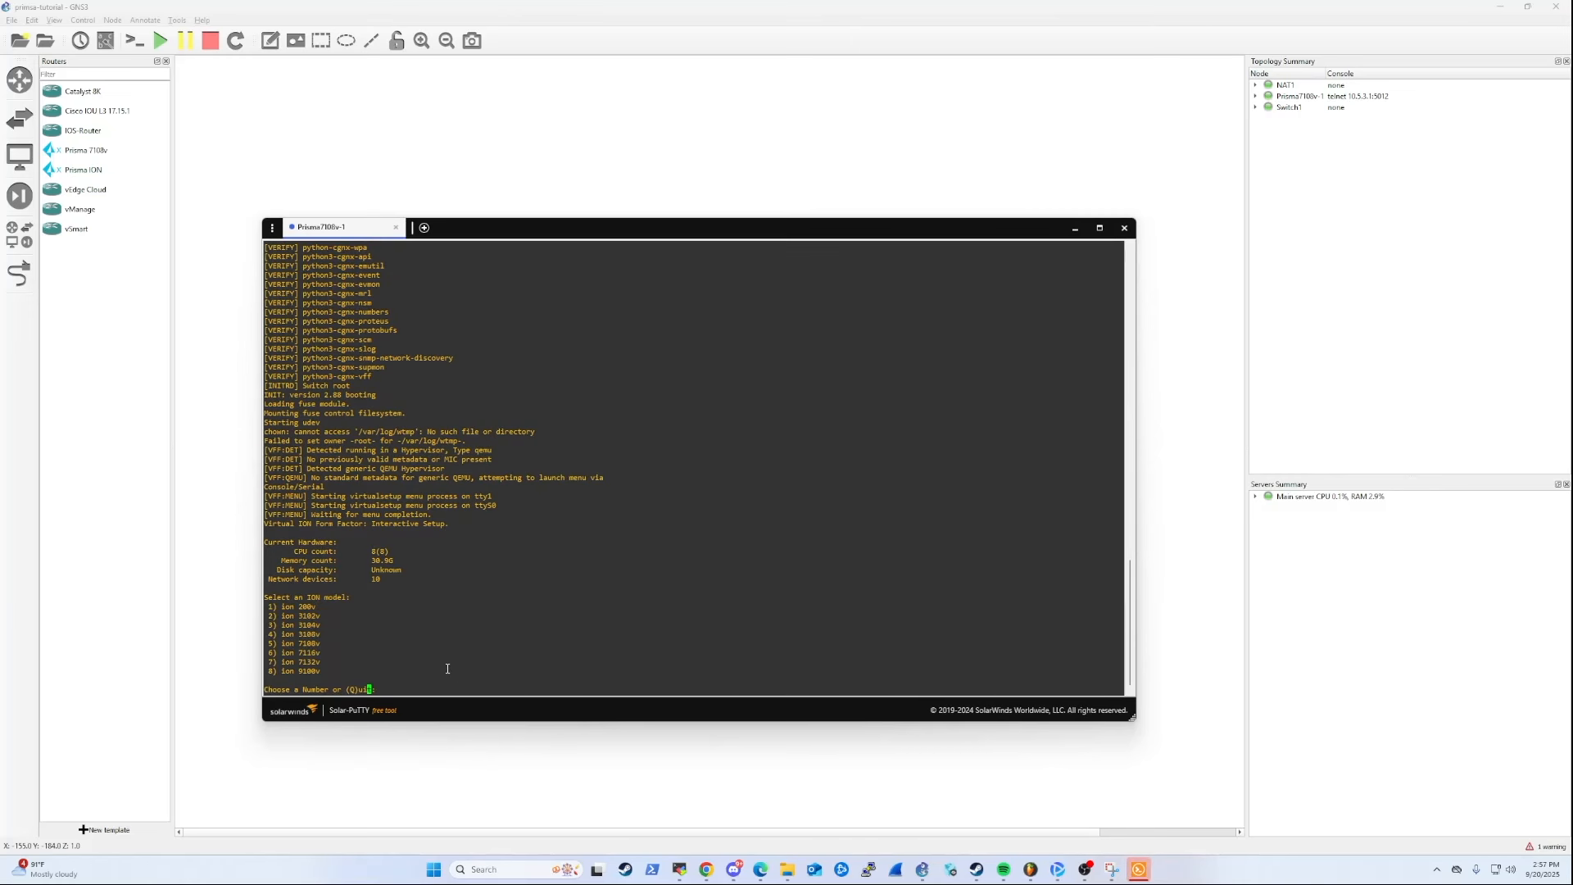
{"action": "left_click_drag", "start_coordinate": [324, 645], "coordinate": [260, 644]}
{"action": "left_click", "coordinate": [400, 679]}
{"action": "type", "text": "5"}
{"action": "key", "text": "Return"}
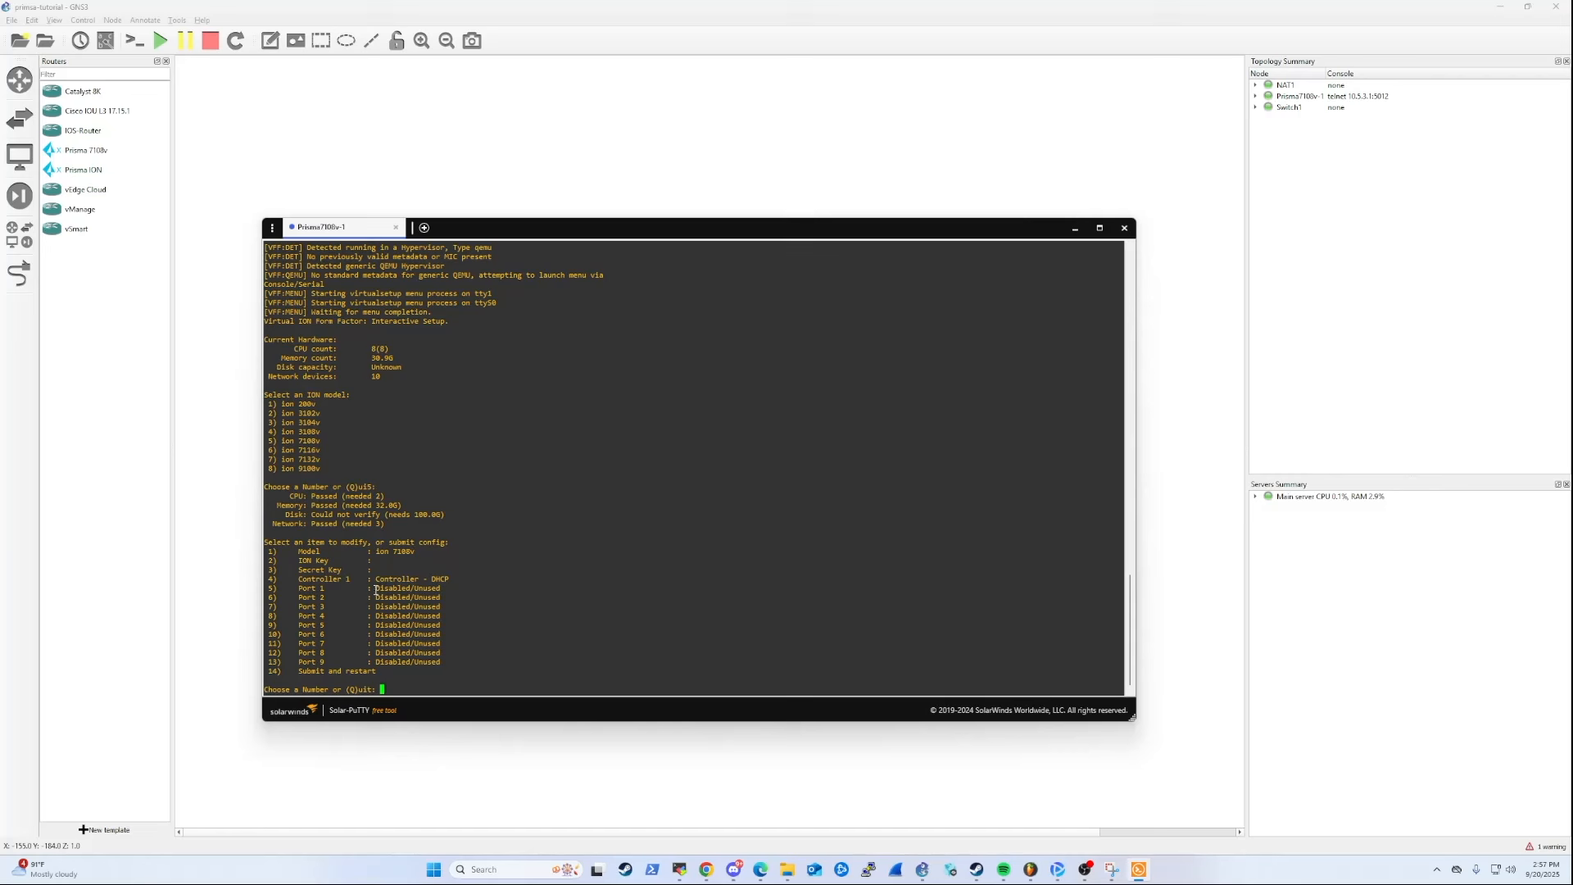
Locate the ION Key and Secret Key items in the setup menu and bring up the ION Key entry.
{"action": "left_click_drag", "start_coordinate": [408, 571], "coordinate": [272, 559]}
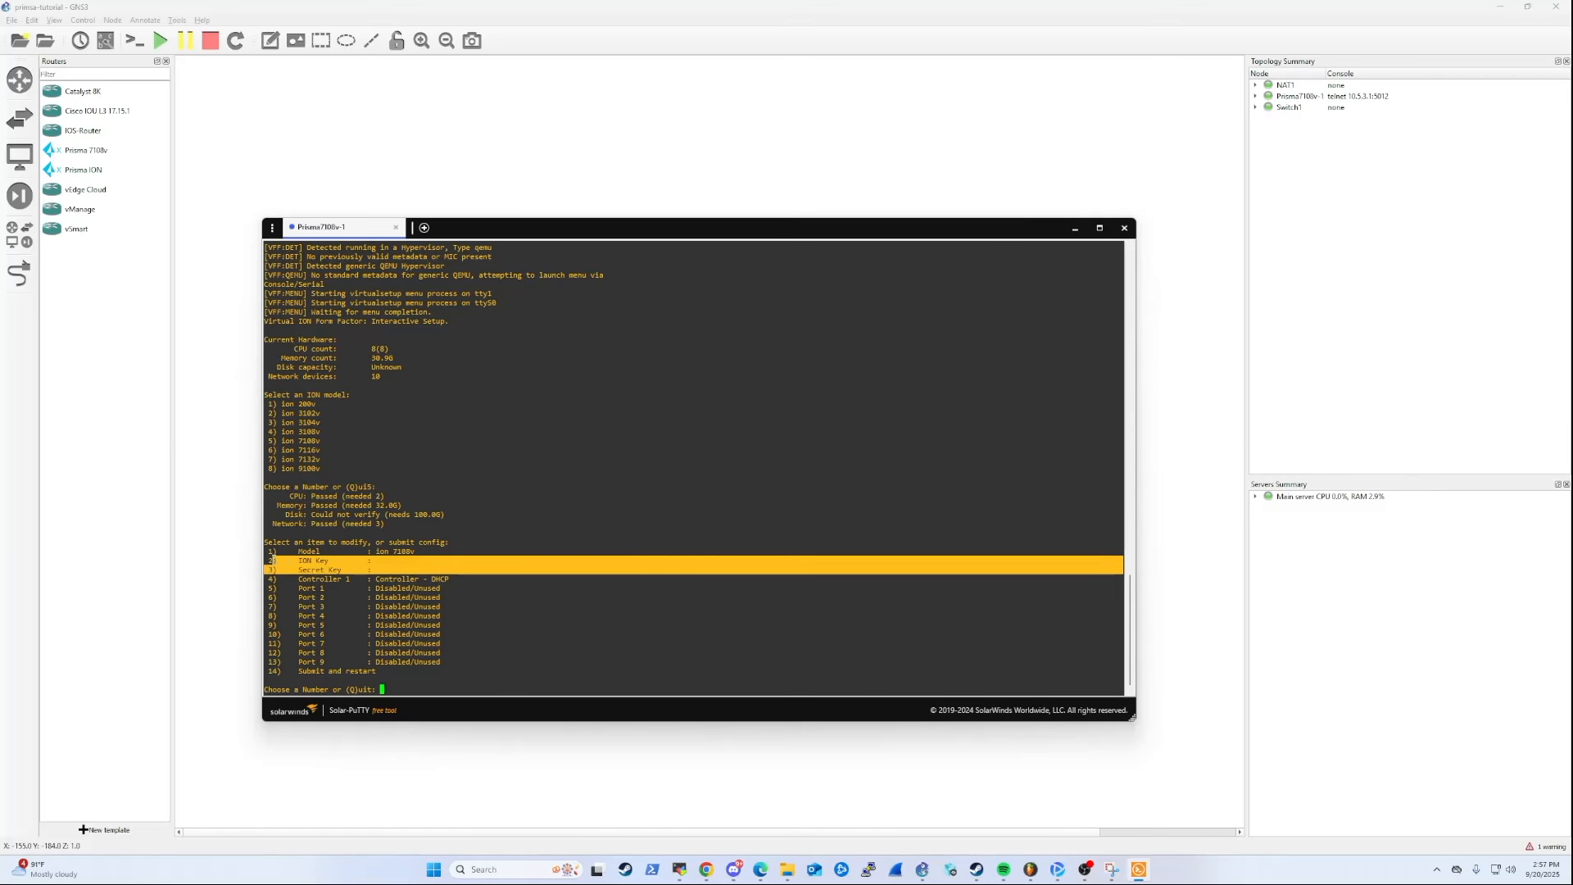
{"action": "left_click", "coordinate": [405, 563]}
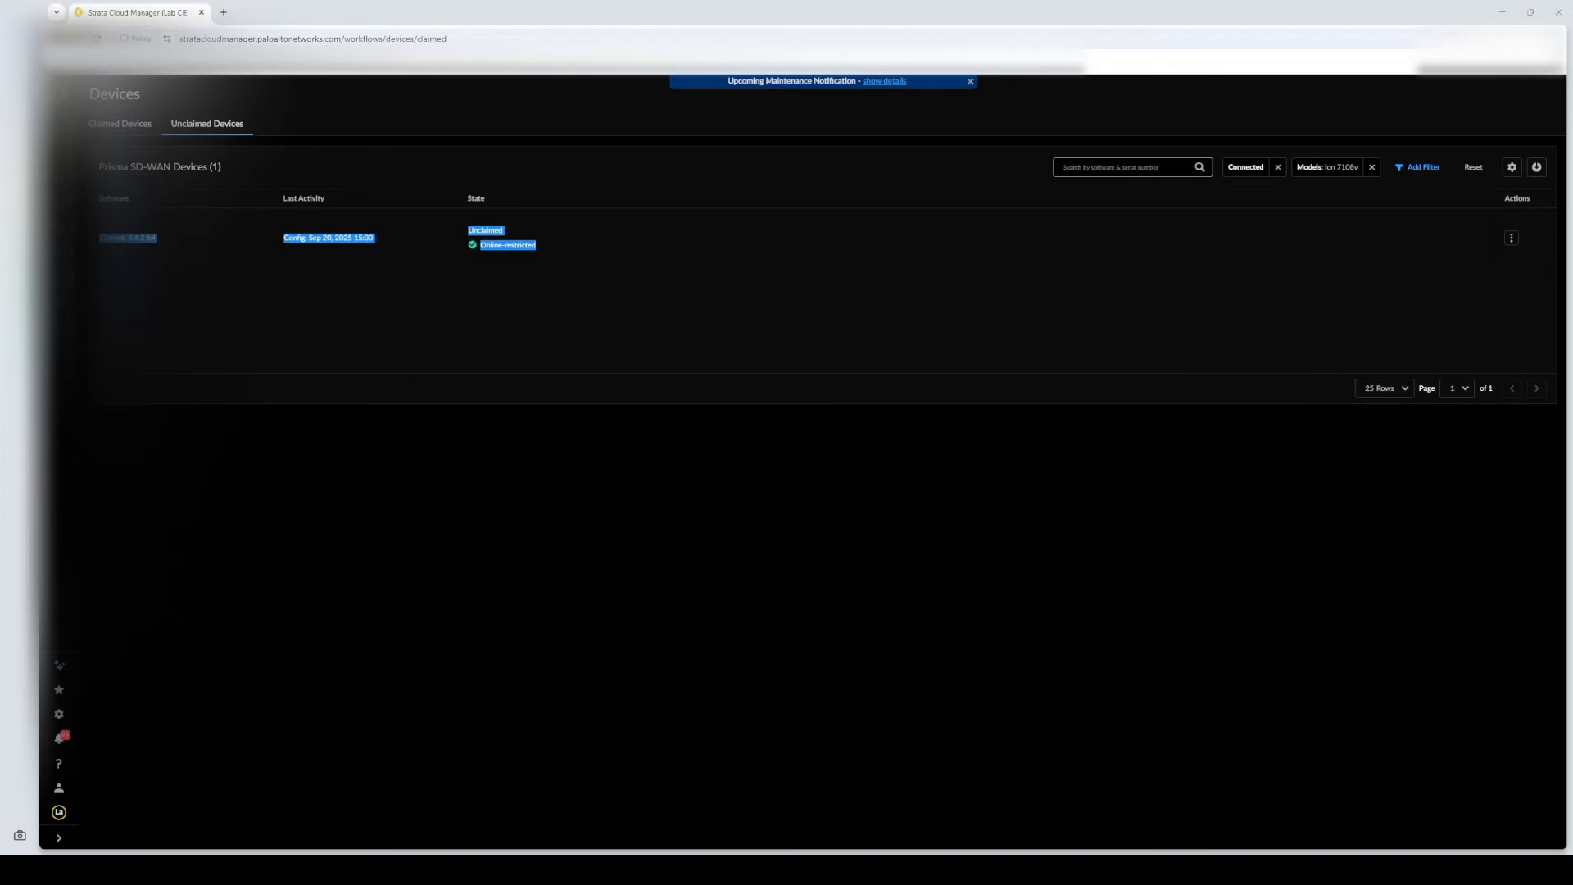
Switch to Strata Cloud Manager and inspect the unclaimed ion 7108v device's state and connection status.
{"action": "left_click", "coordinate": [655, 312]}
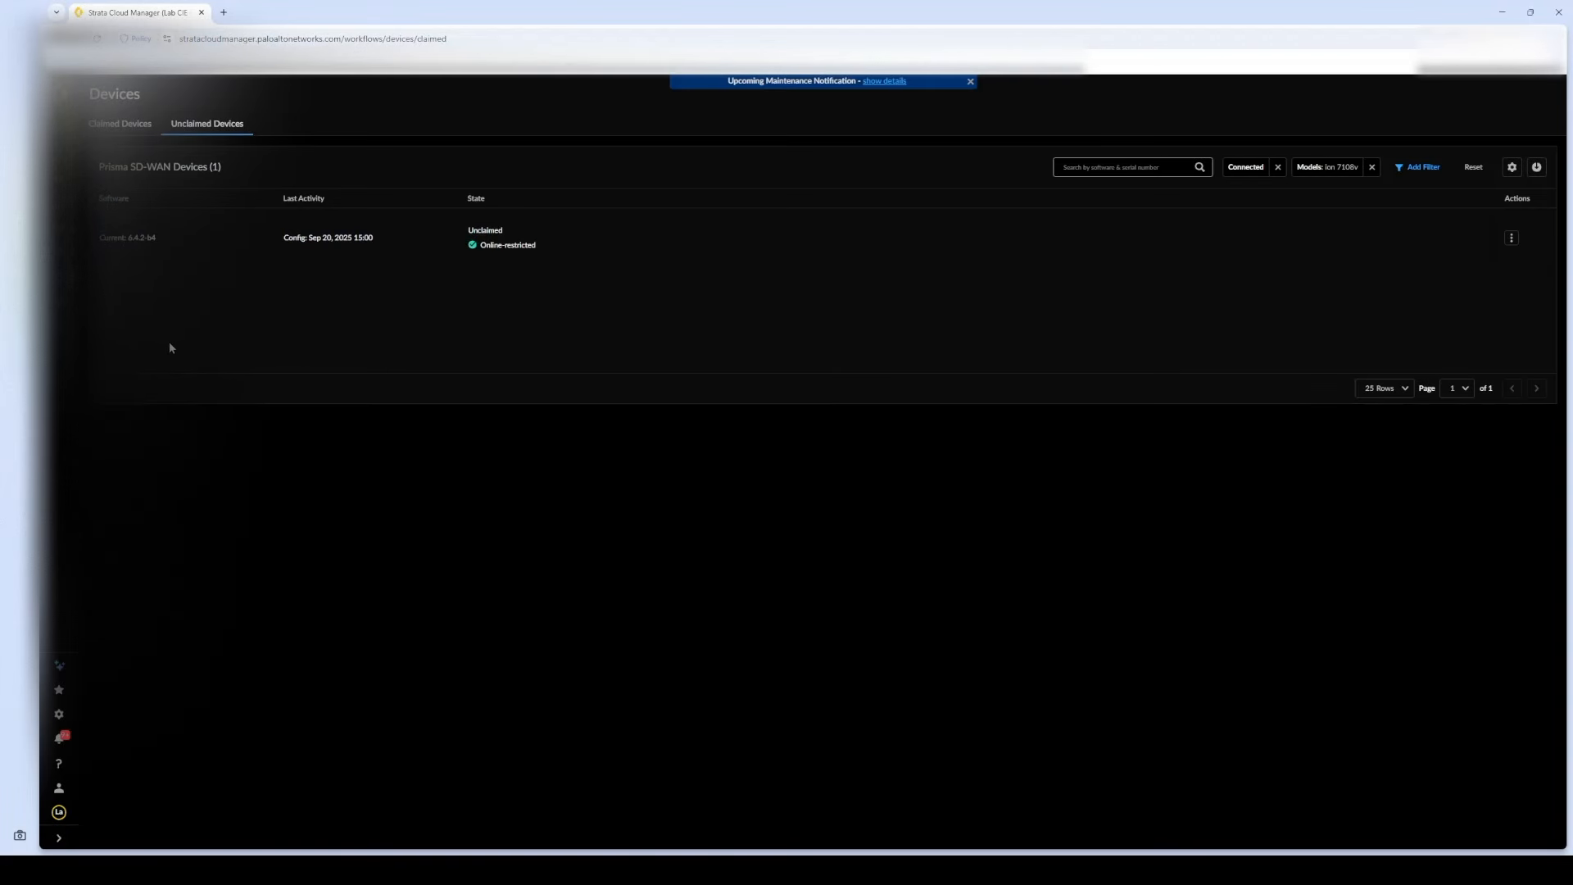
{"action": "left_click", "coordinate": [537, 244]}
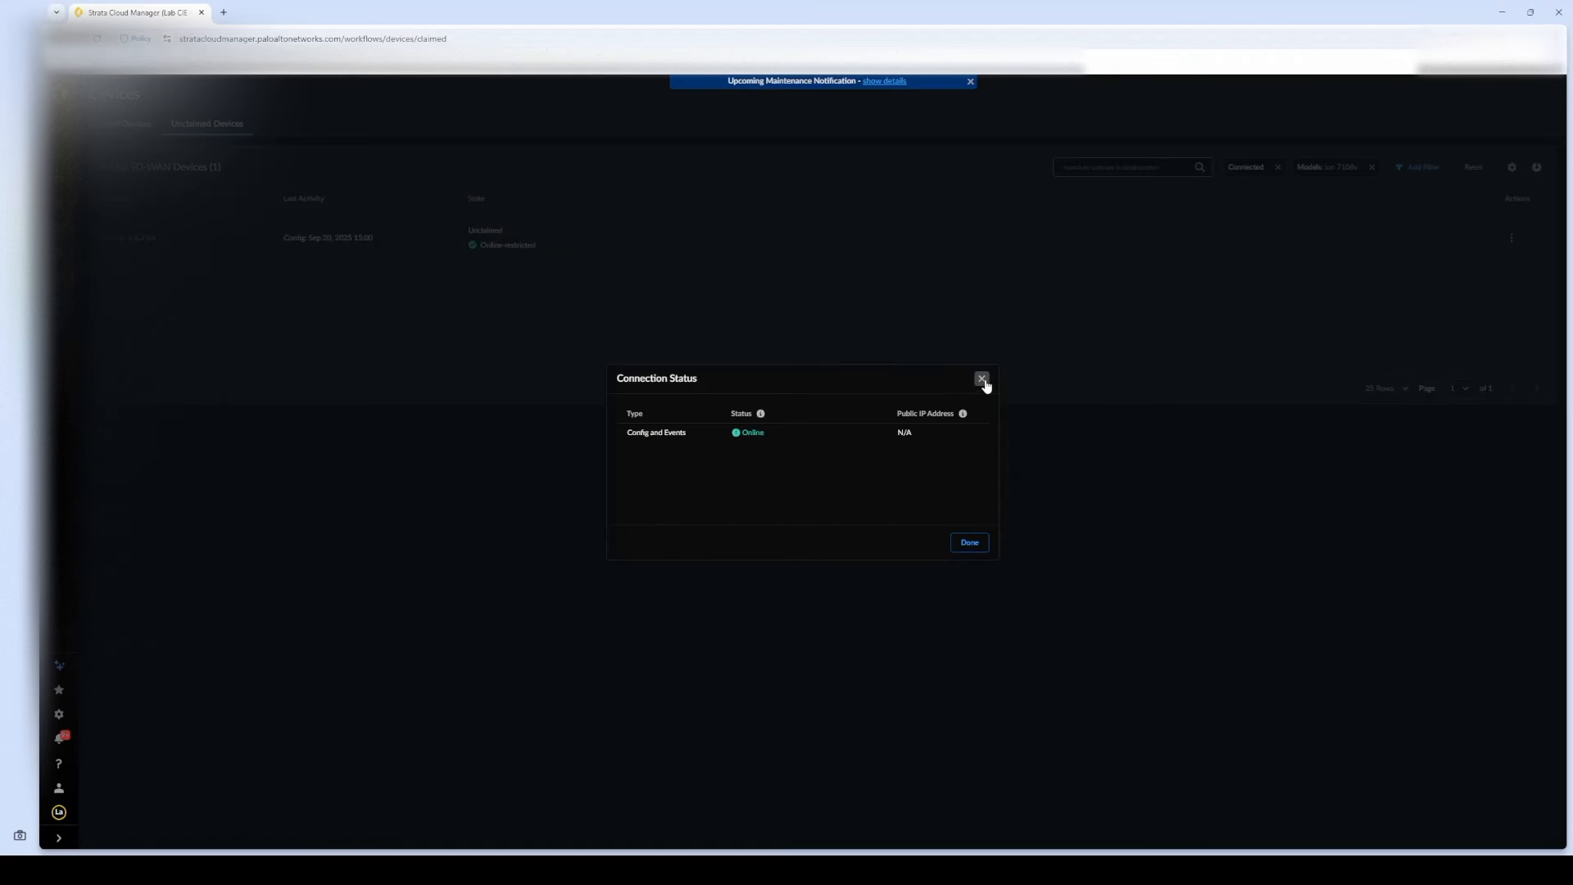
{"action": "left_click", "coordinate": [982, 379]}
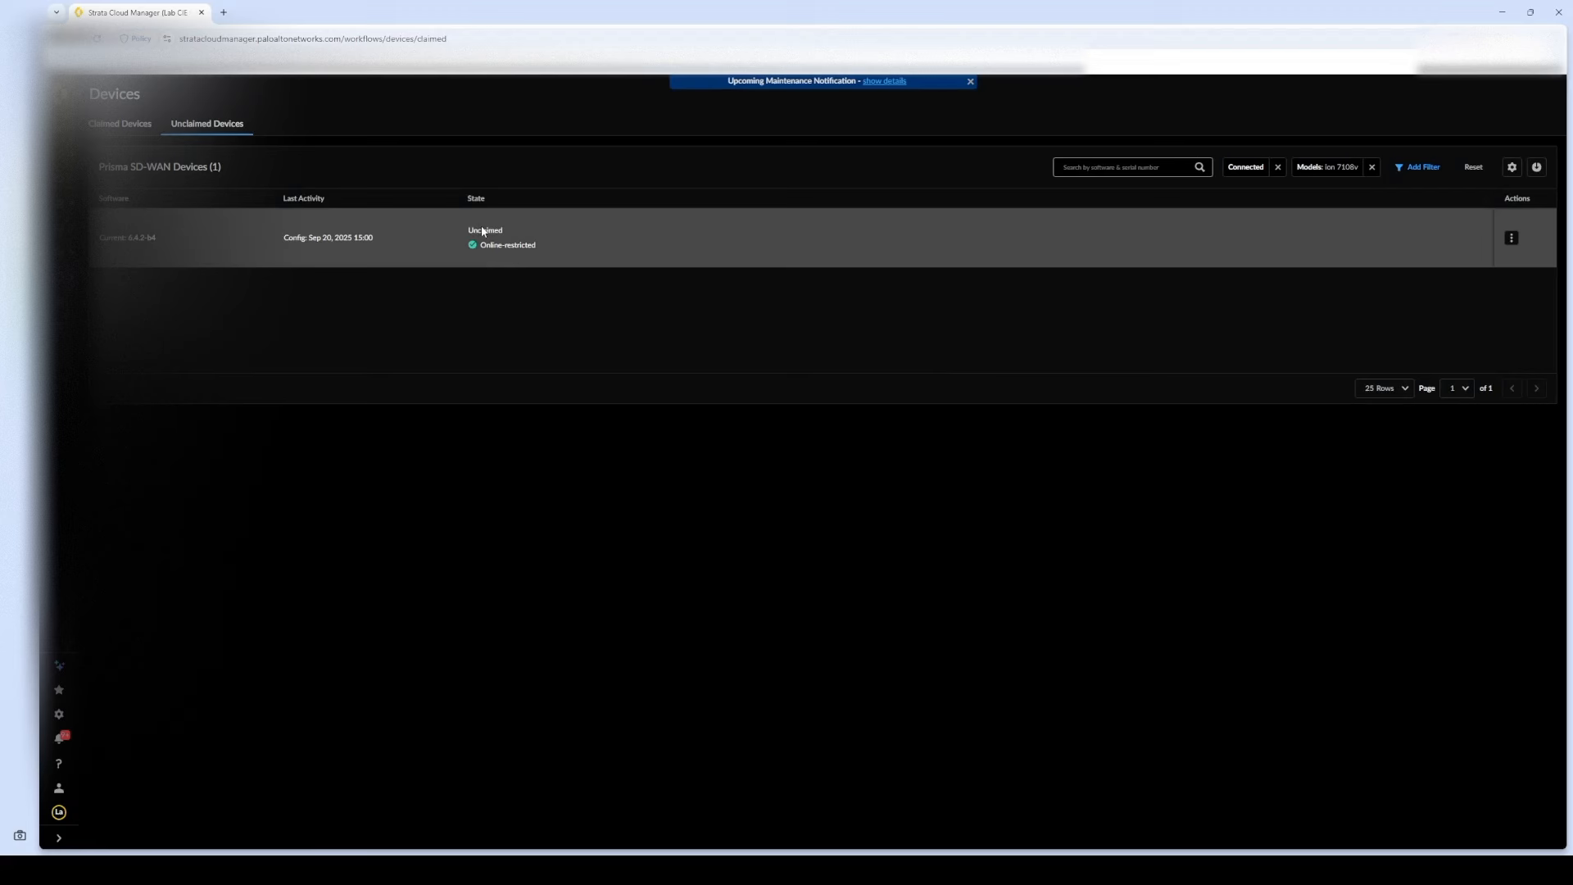
{"action": "left_click_drag", "start_coordinate": [507, 236], "coordinate": [462, 232]}
{"action": "left_click", "coordinate": [360, 287]}
{"action": "left_click", "coordinate": [160, 249]}
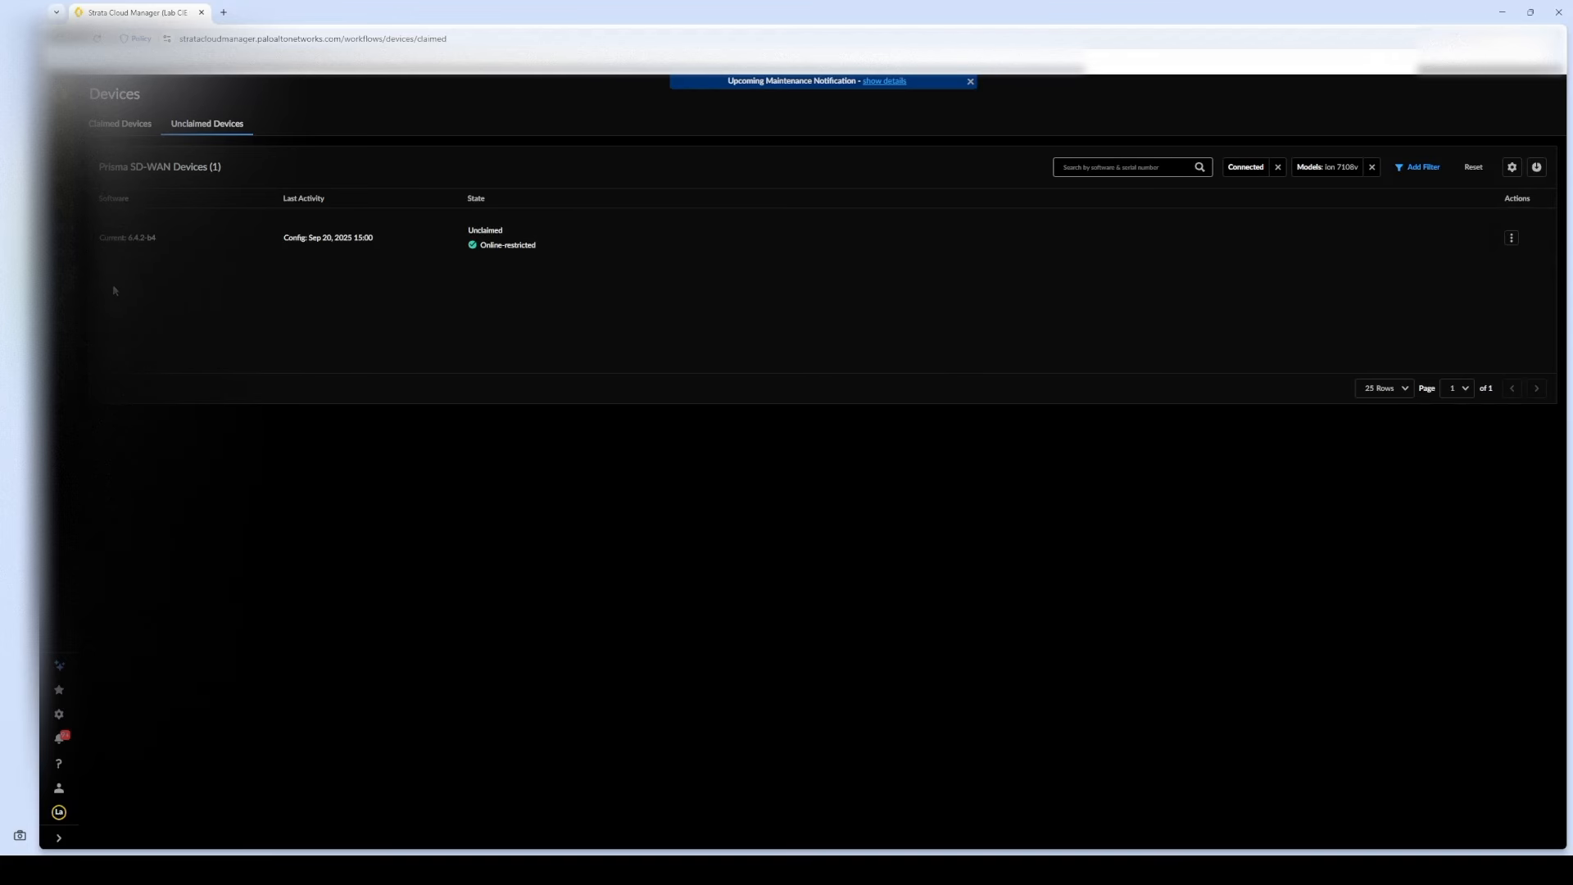
Open the available actions for the unclaimed ion 7108v device.
{"action": "mouse_move", "coordinate": [72, 285]}
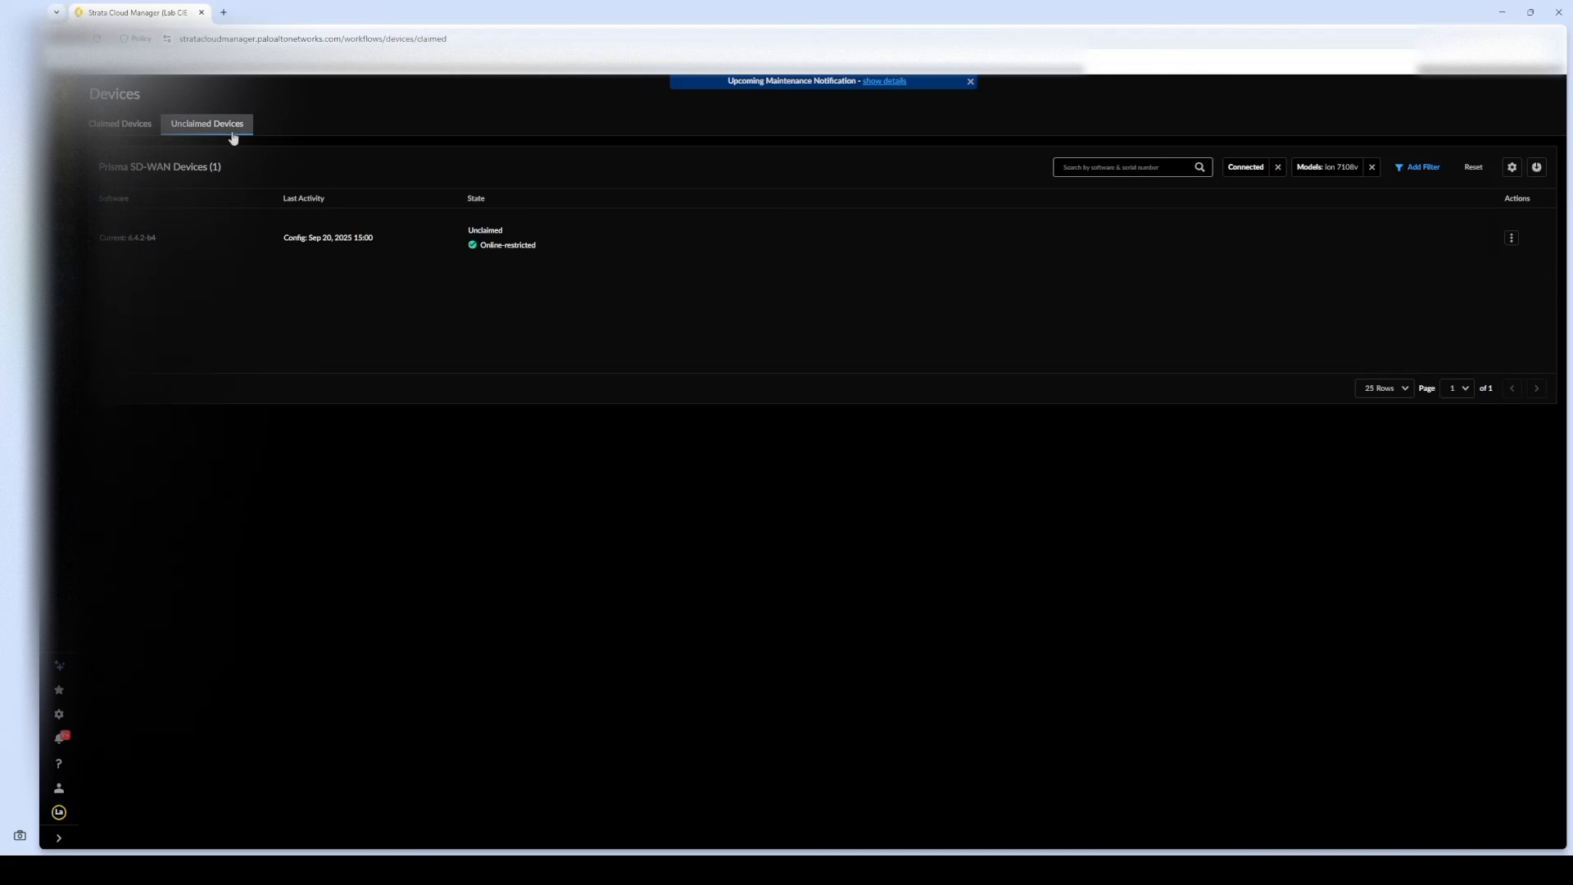
{"action": "mouse_move", "coordinate": [524, 248]}
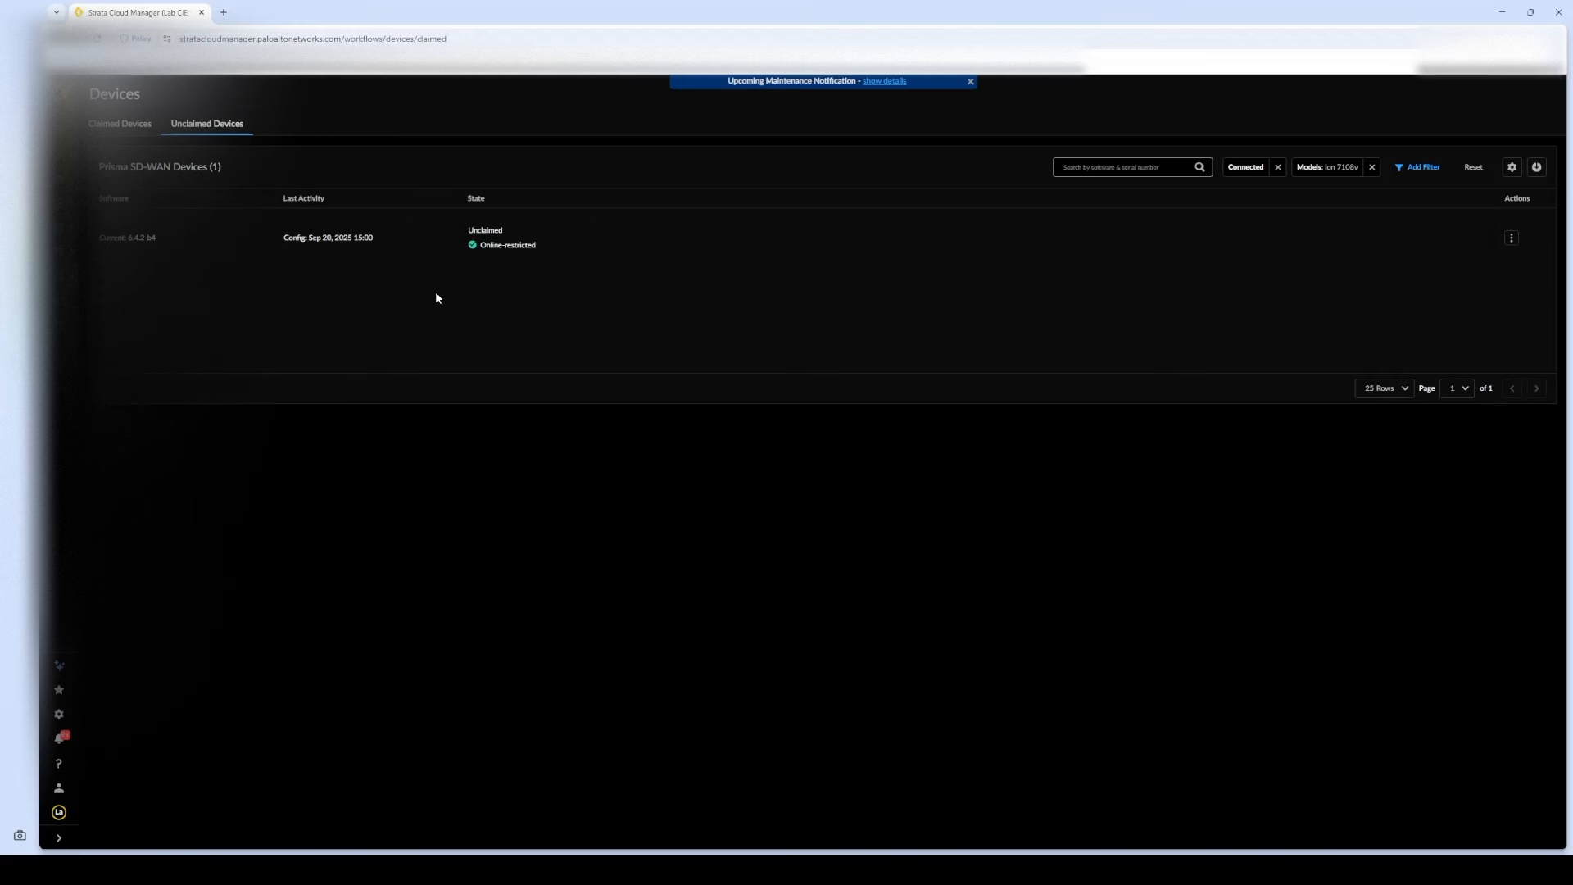
{"action": "left_click", "coordinate": [1513, 239]}
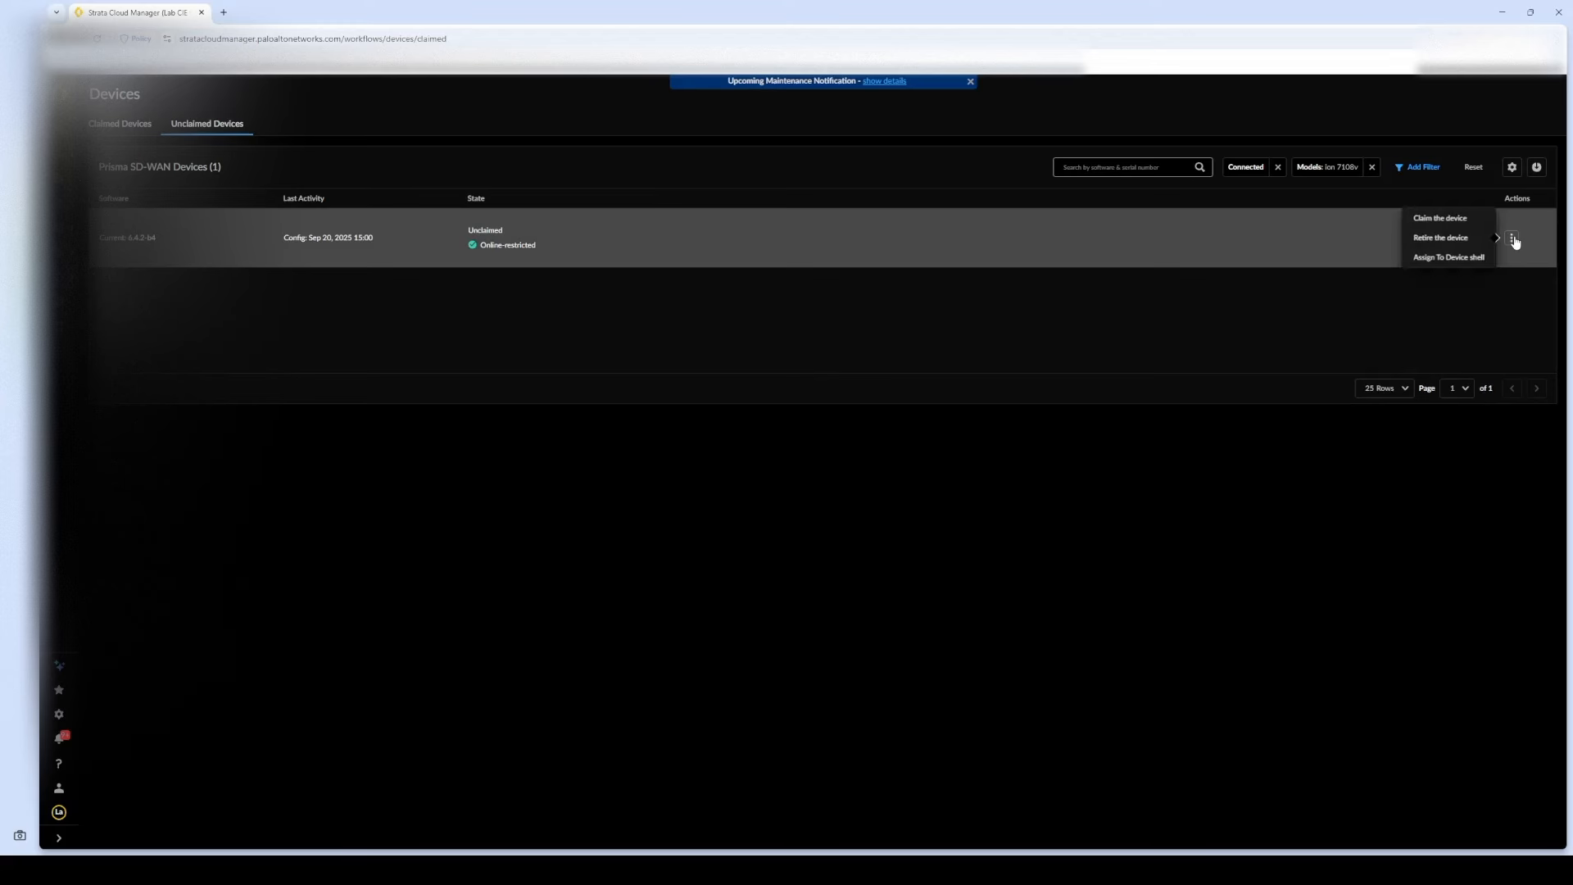